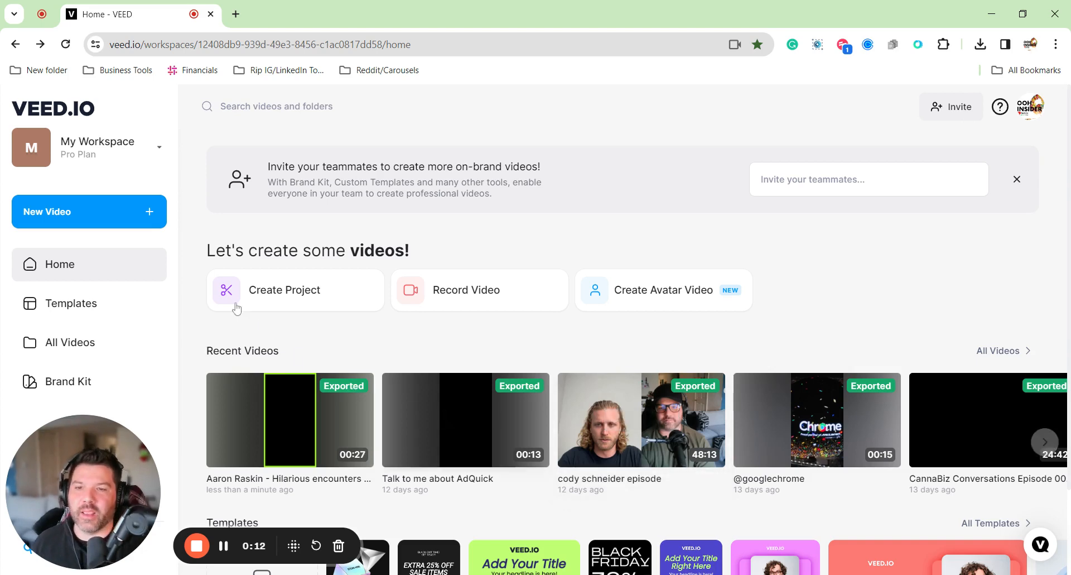
# Step: Create a new project and set its size to YouTube Short (9:16)
pyautogui.click(255, 292)
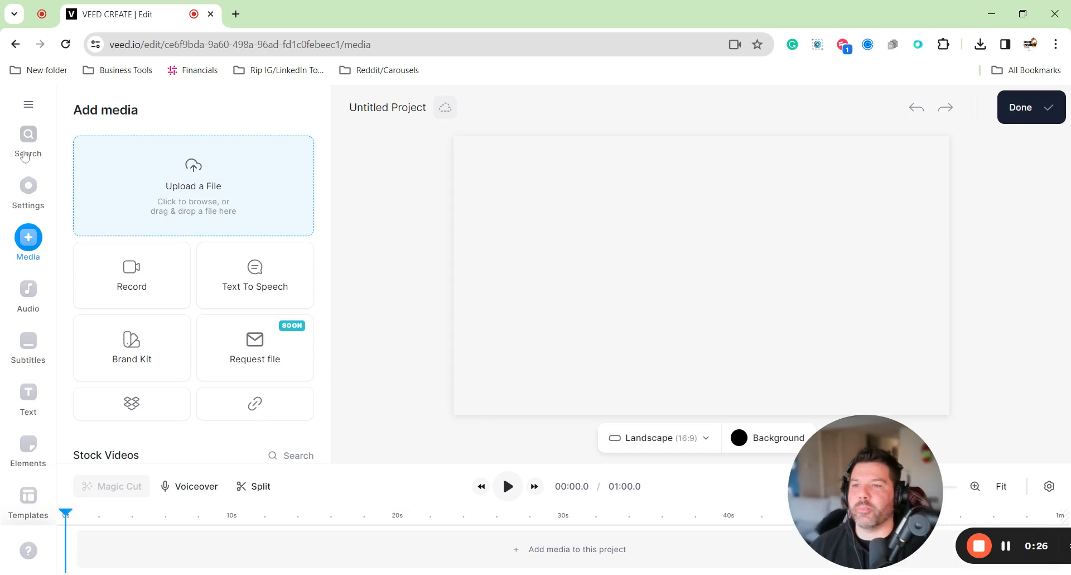
pyautogui.click(37, 207)
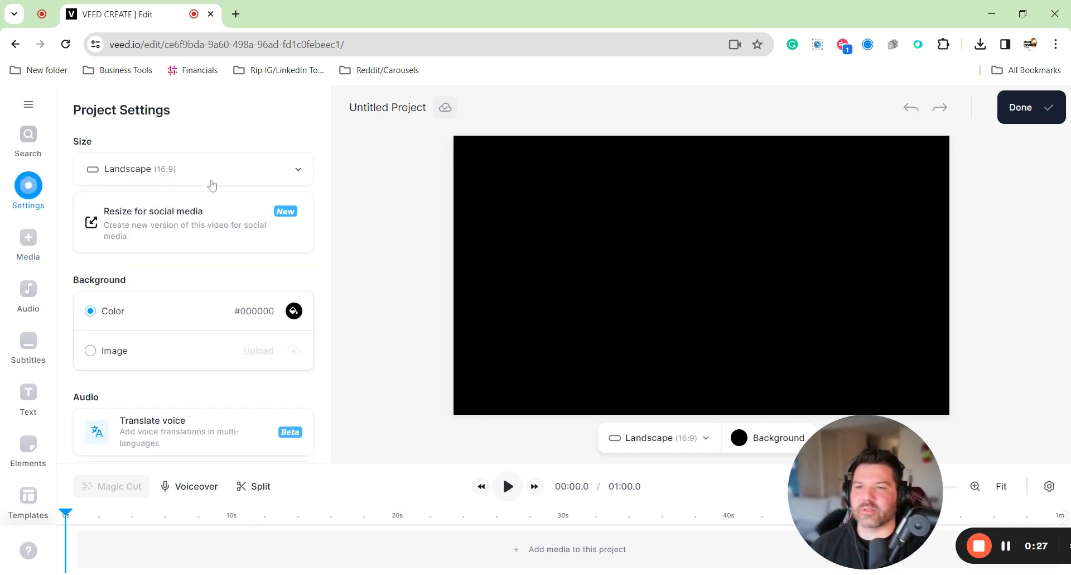
pyautogui.click(215, 182)
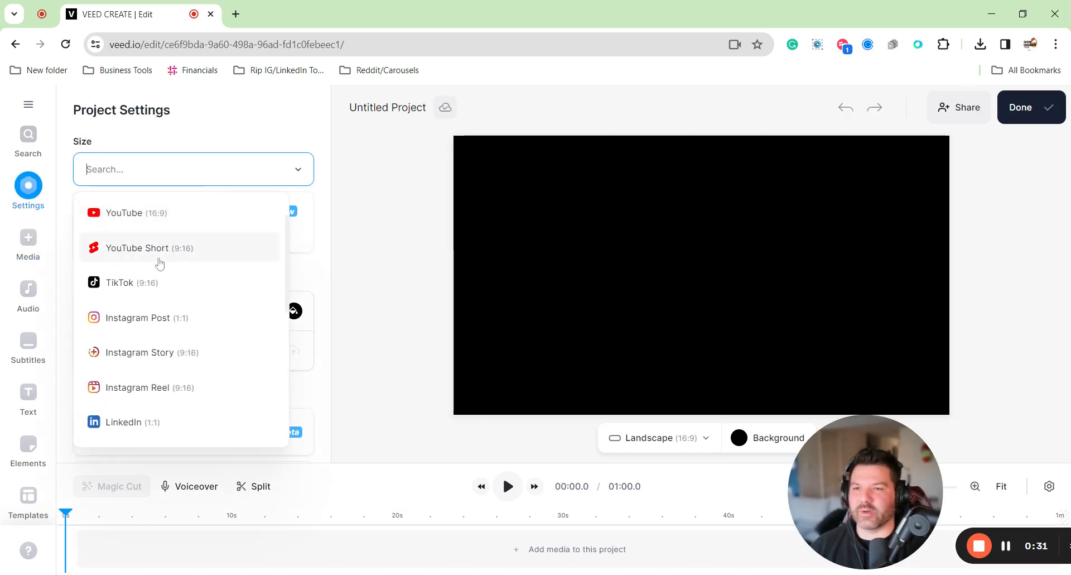
pyautogui.click(160, 249)
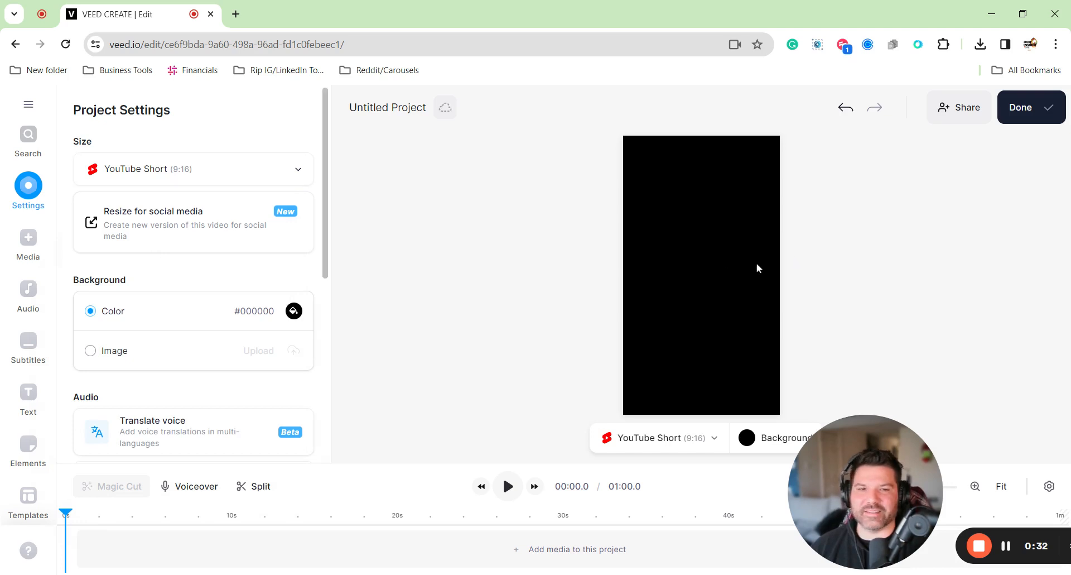
pyautogui.click(261, 167)
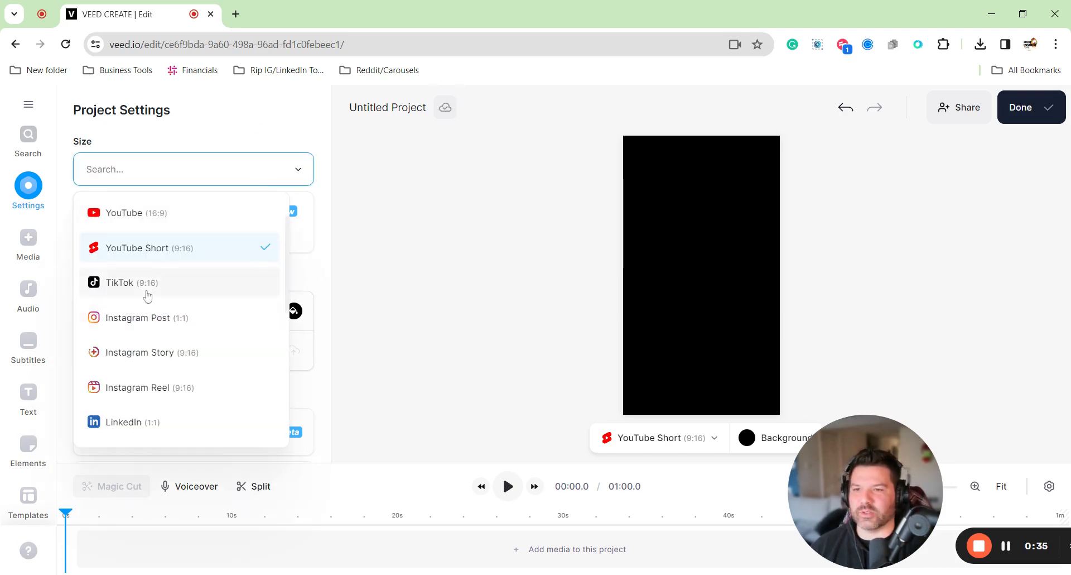
pyautogui.click(478, 333)
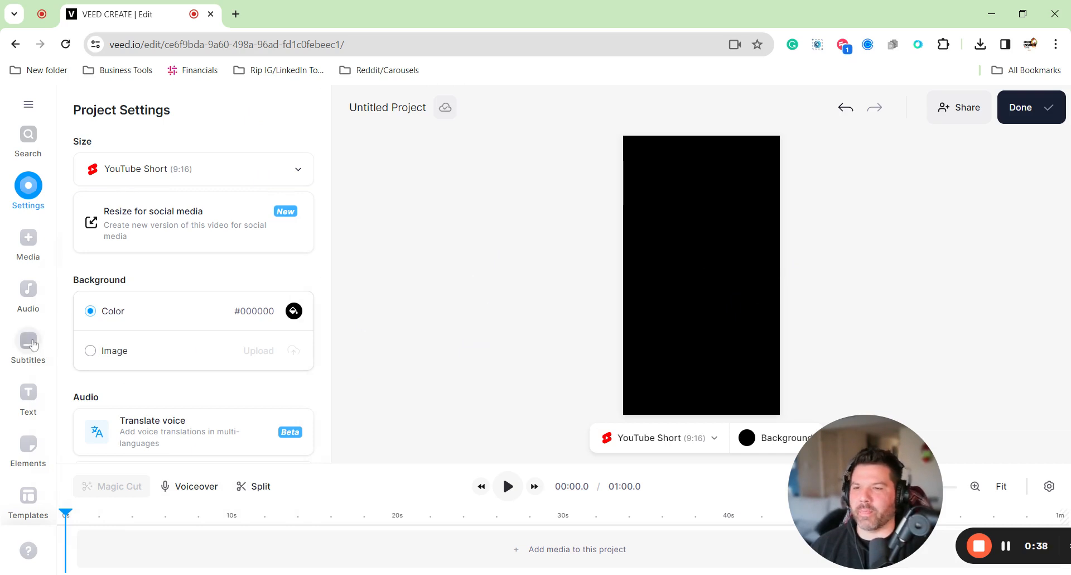
# Step: Add the Reverse Rainbow Border progress bar element around the video frame
pyautogui.click(31, 455)
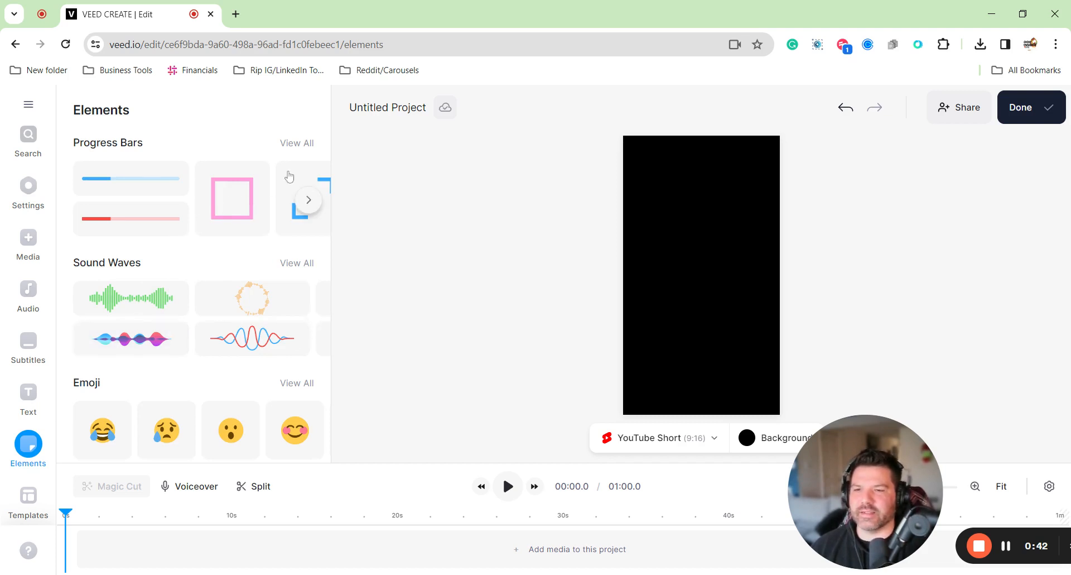
pyautogui.hscroll(3, 289, 177)
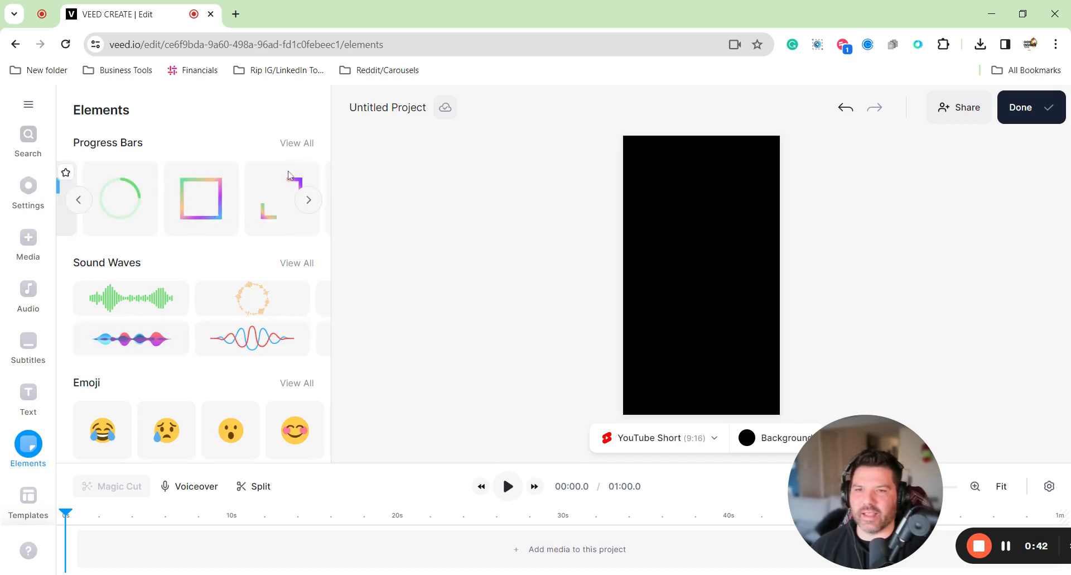
pyautogui.click(271, 212)
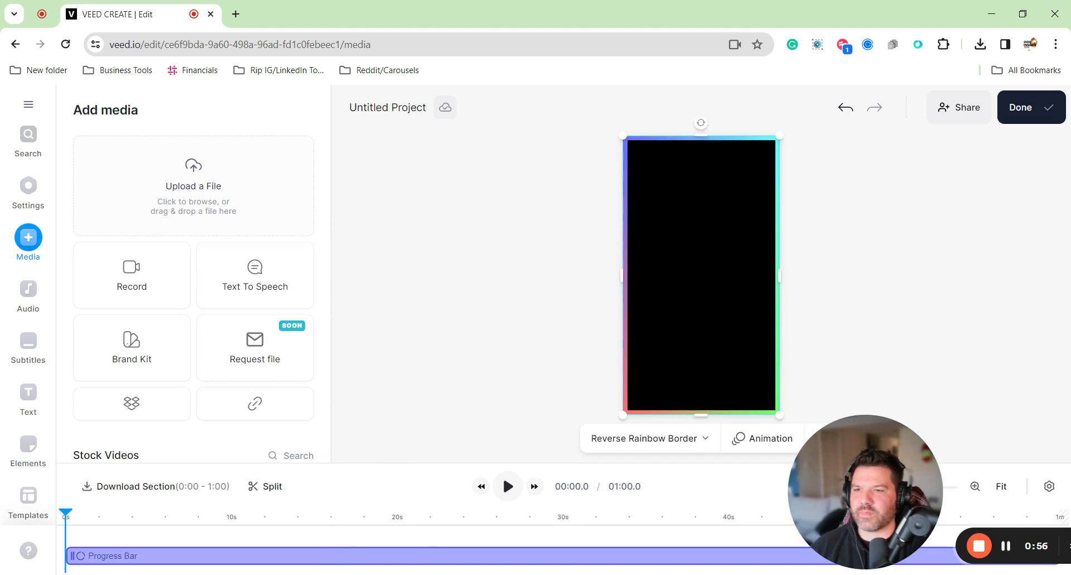
# Step: Preview the Synthwave Memories stock track and try to add it to the project
pyautogui.click(27, 288)
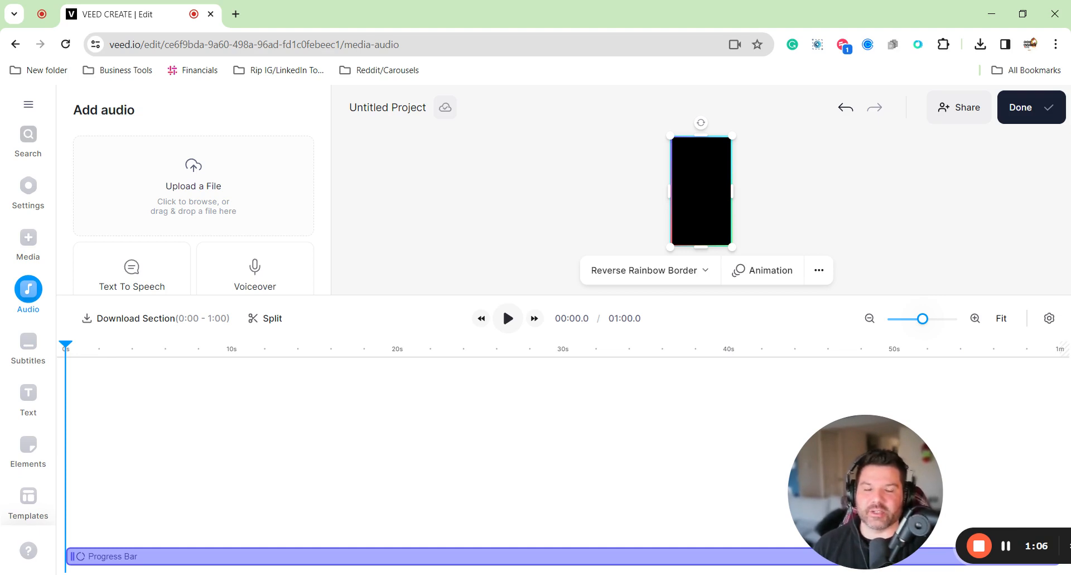
pyautogui.scroll(-4, 152, 242)
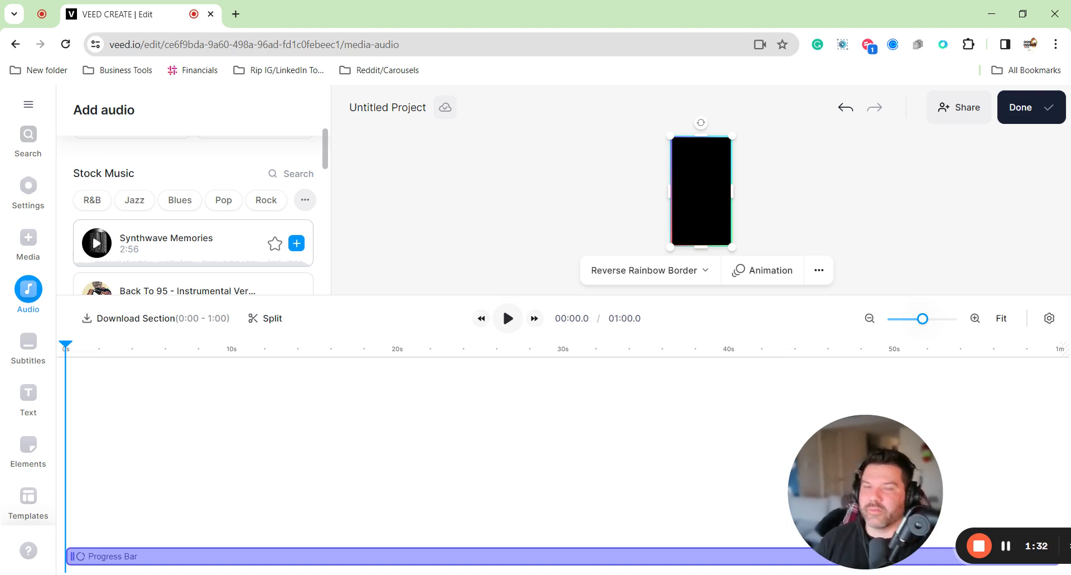
pyautogui.click(97, 246)
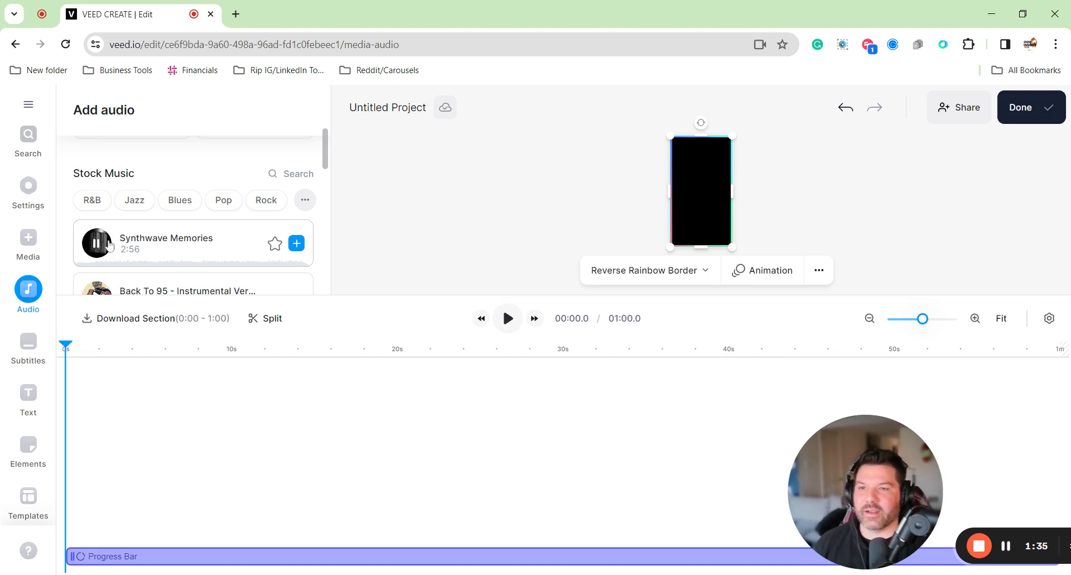
pyautogui.click(296, 243)
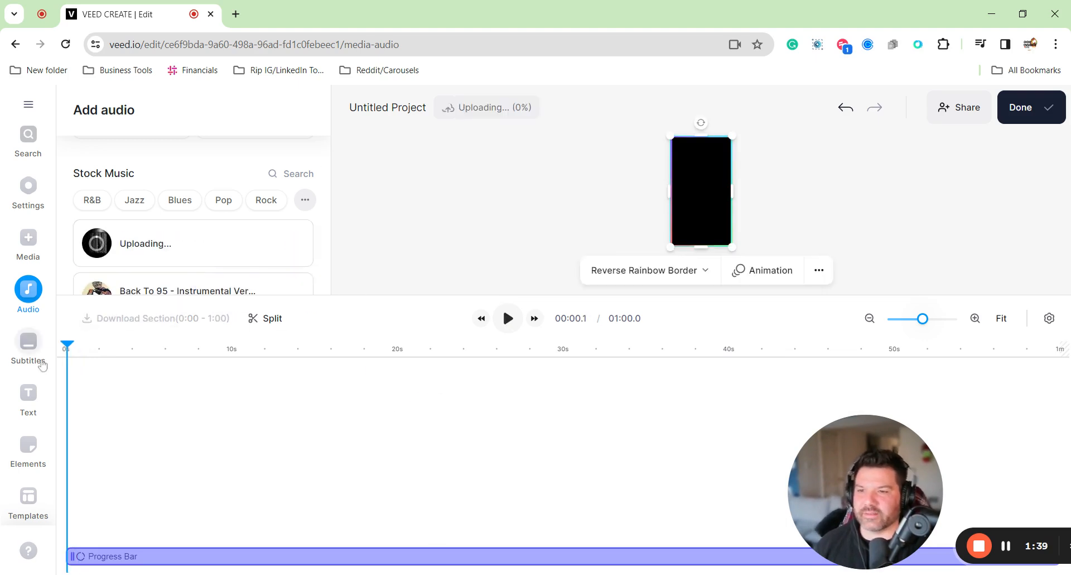
# Step: Upload the "Cannabis meets conco..." MP4 video and rename the project with the pasted "Cannabis meets concoctio..." title
pyautogui.click(28, 246)
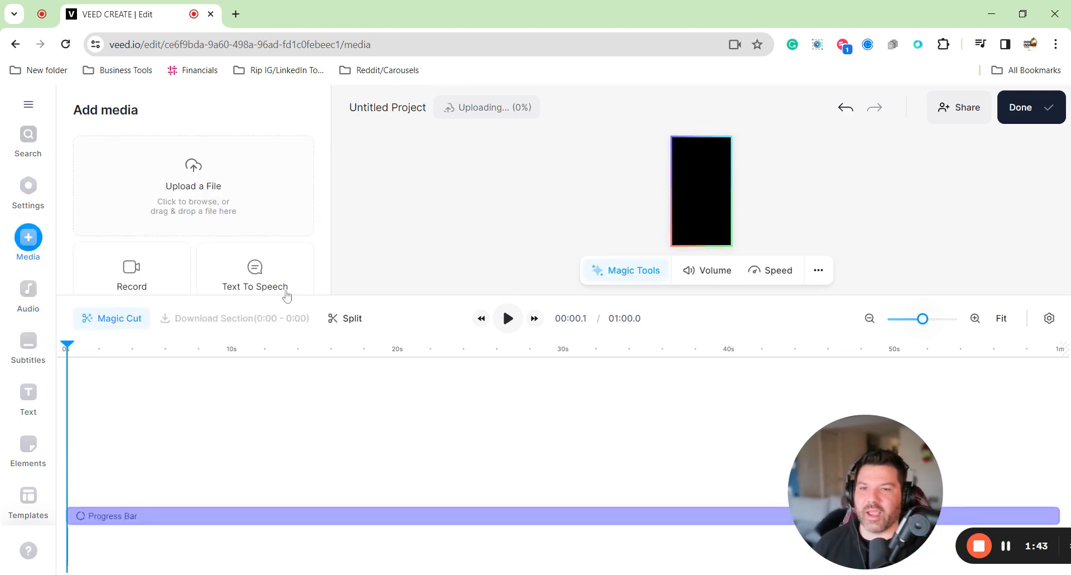
pyautogui.click(128, 217)
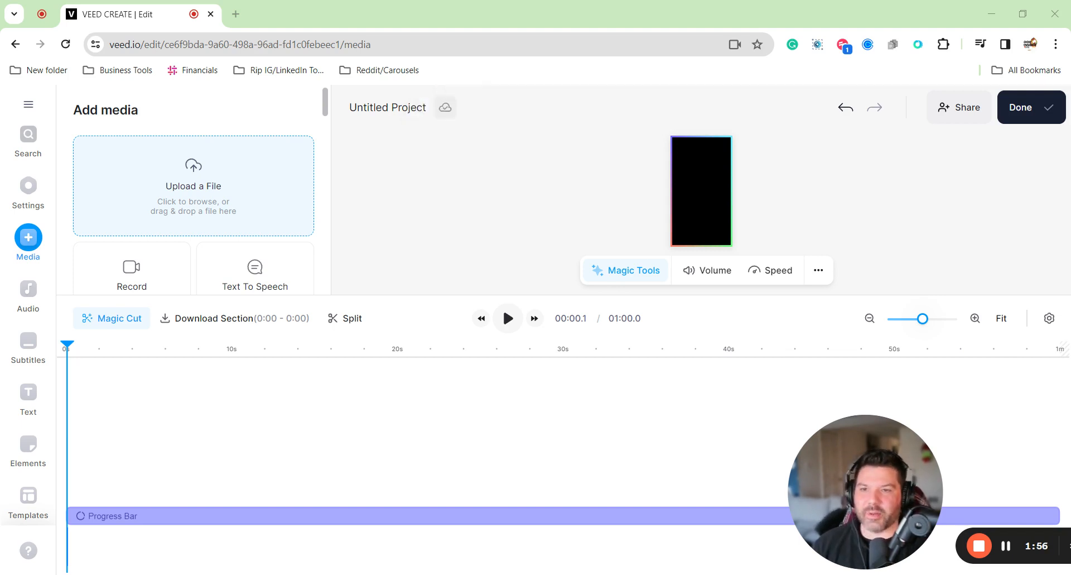
pyautogui.click(387, 107)
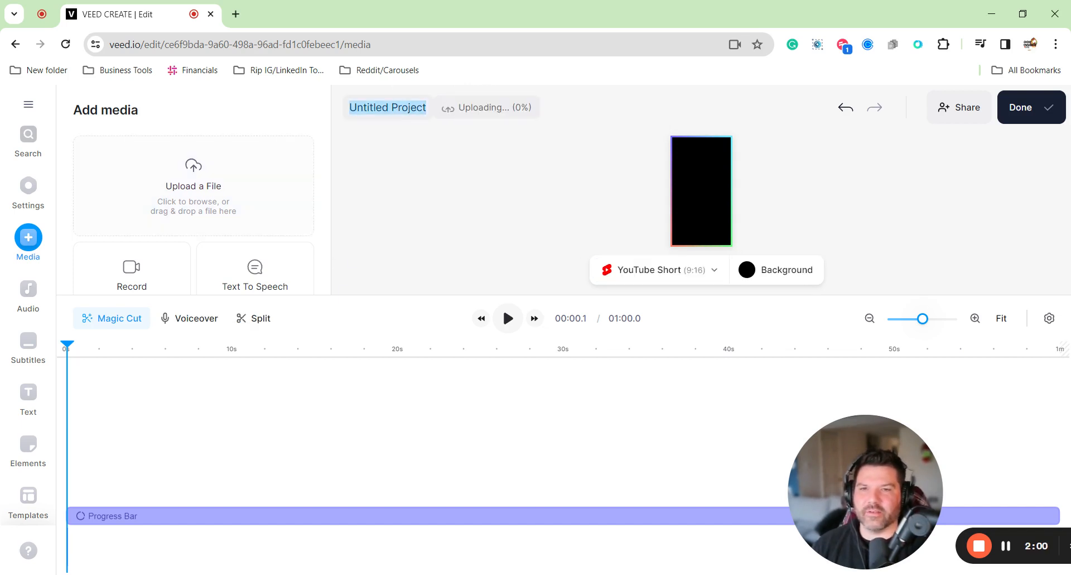
pyautogui.hotkey('ctrl', 'v')
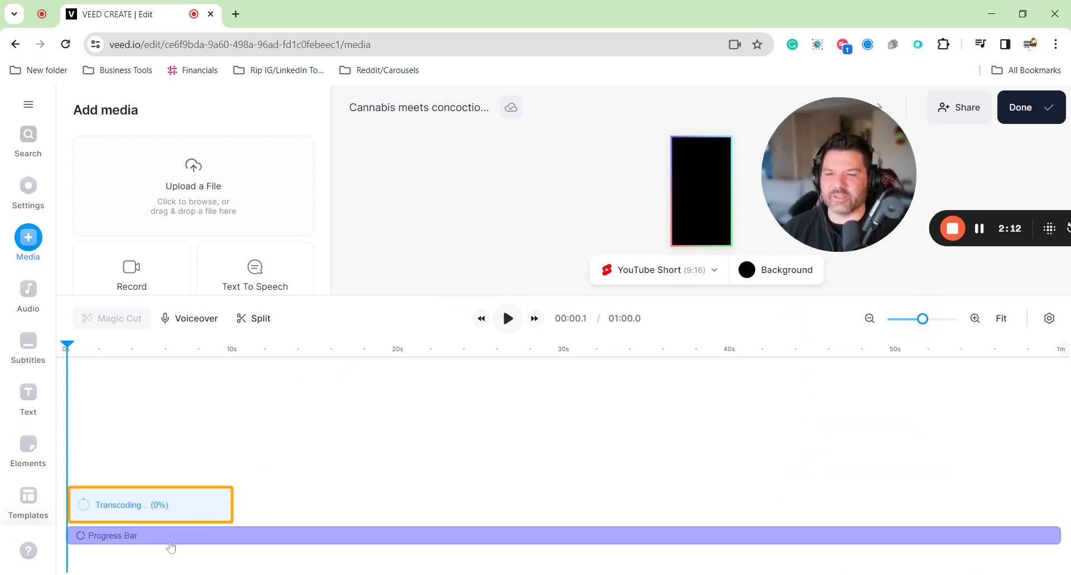
# Step: Reorder the timeline tracks so the uploaded video clip sits below the progress bar
pyautogui.moveTo(169, 505); pyautogui.dragTo(72, 466)
pyautogui.moveTo(211, 489); pyautogui.dragTo(192, 529)
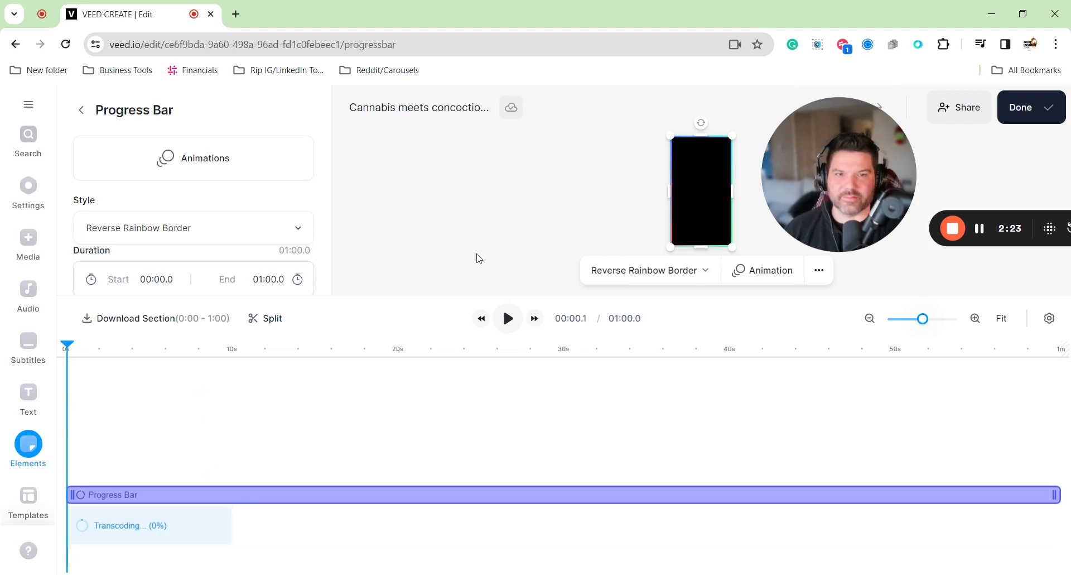
# Step: Add the Synthwave Memories stock music track to the project
pyautogui.click(28, 307)
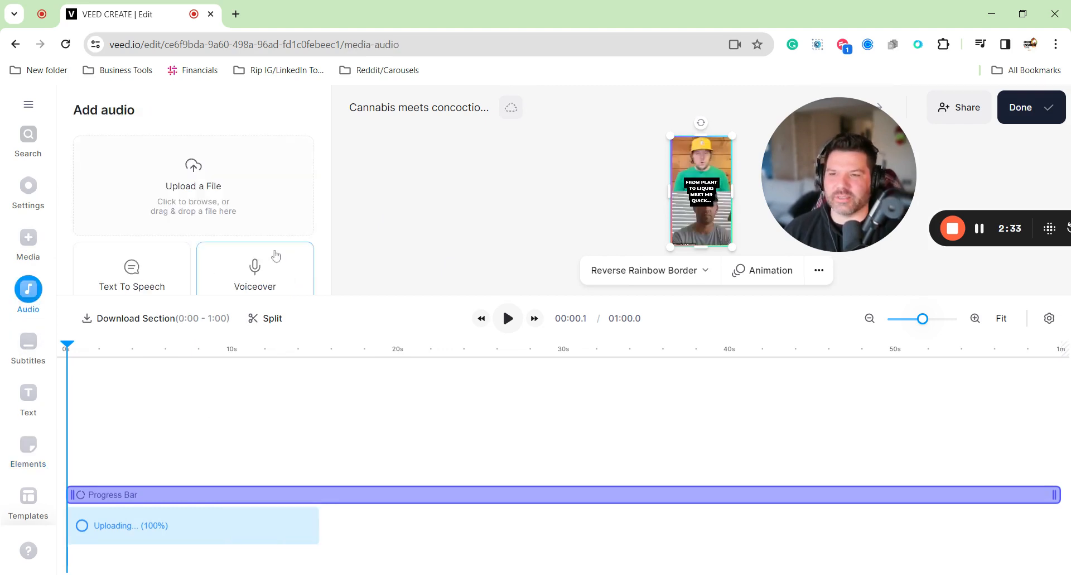
pyautogui.scroll(-3, 276, 255)
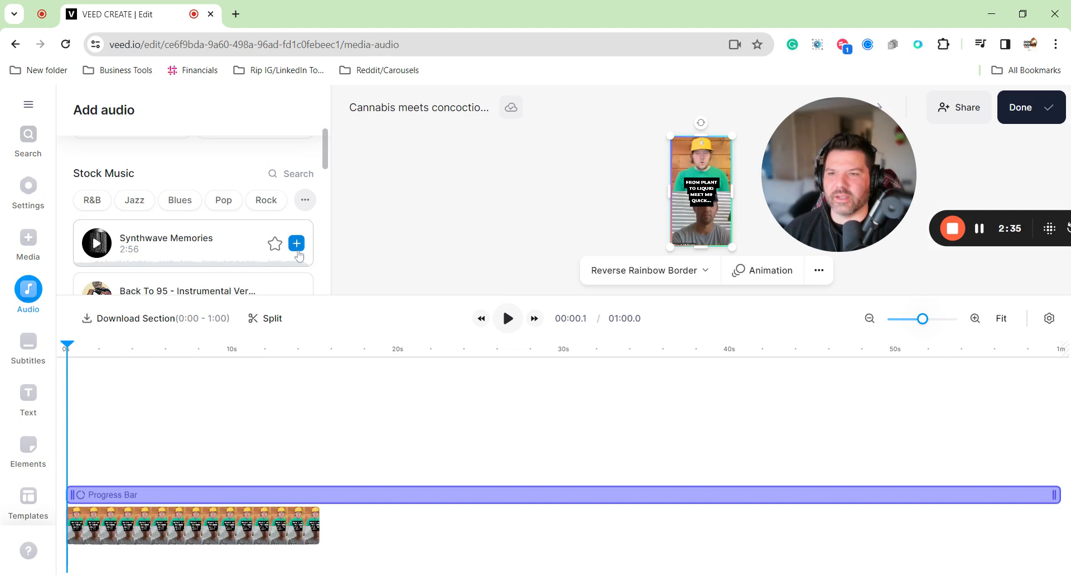
pyautogui.click(299, 249)
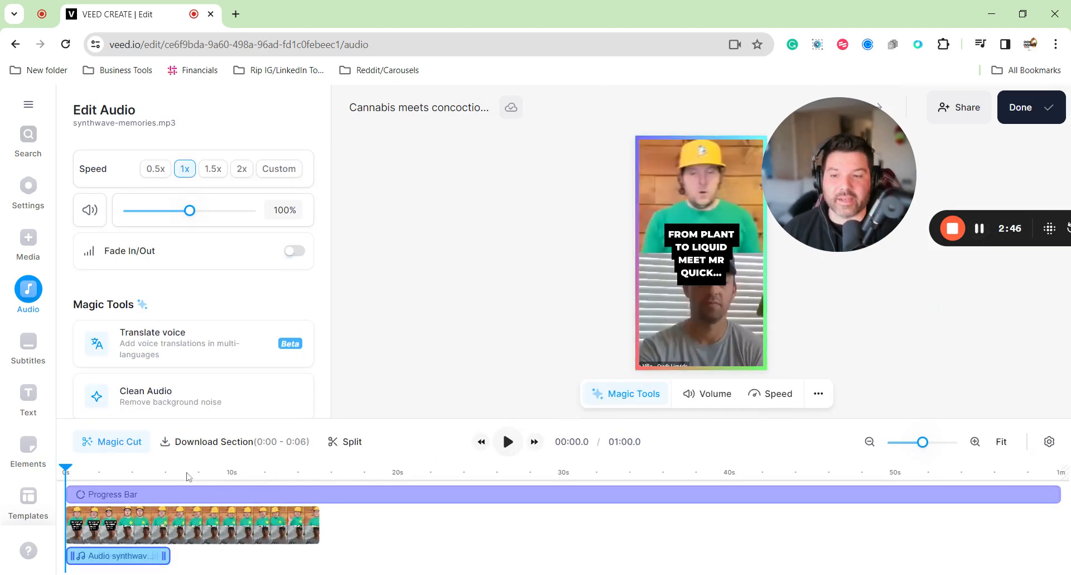
# Step: Apply Clean Audio, Eye Contact correction and Remove Silences to the video clip
pyautogui.click(267, 519)
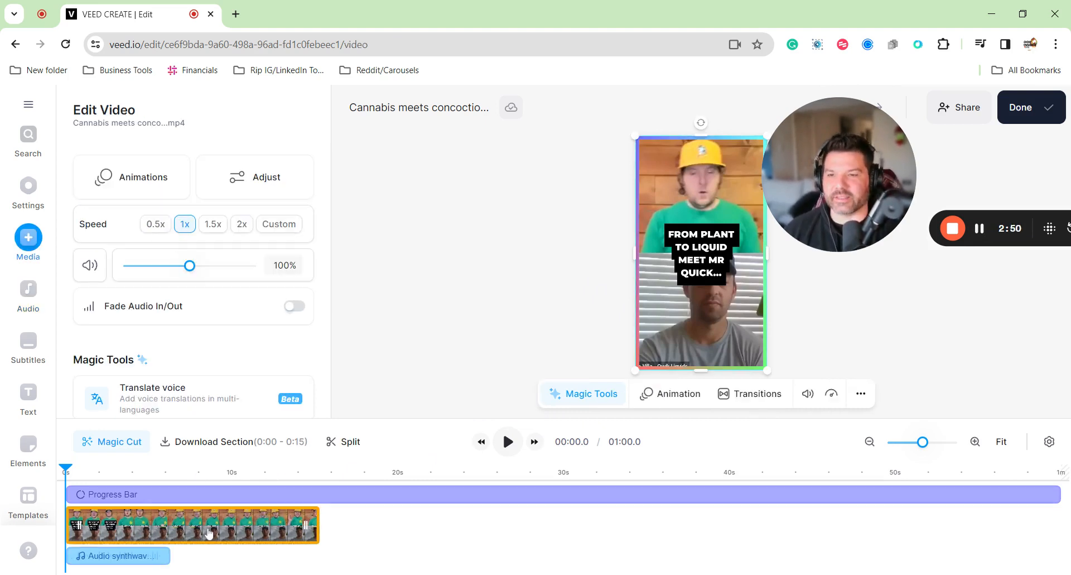
pyautogui.scroll(-3, 206, 345)
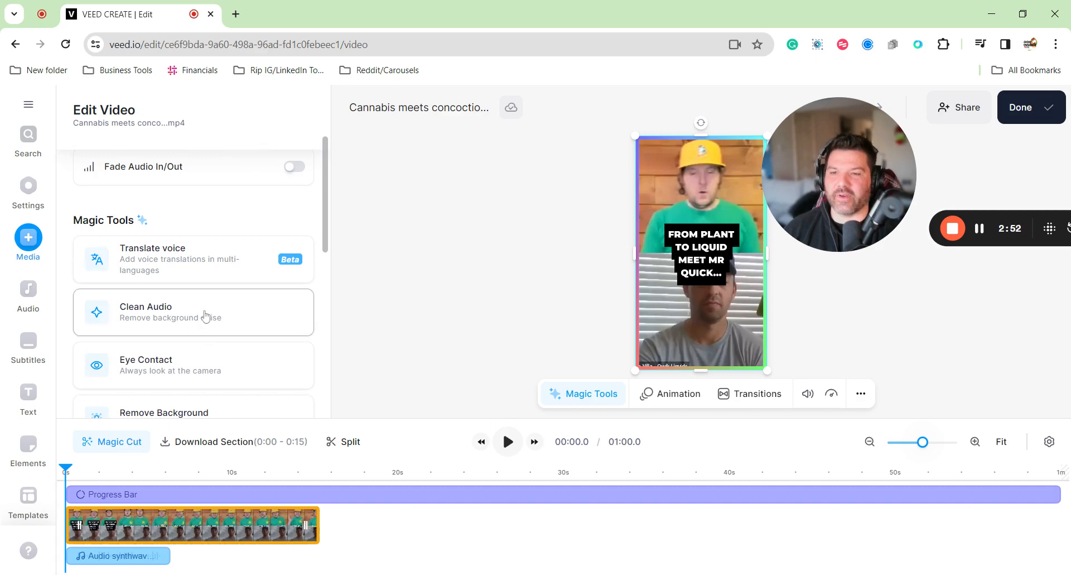
pyautogui.click(207, 321)
pyautogui.click(191, 370)
pyautogui.scroll(-3, 190, 367)
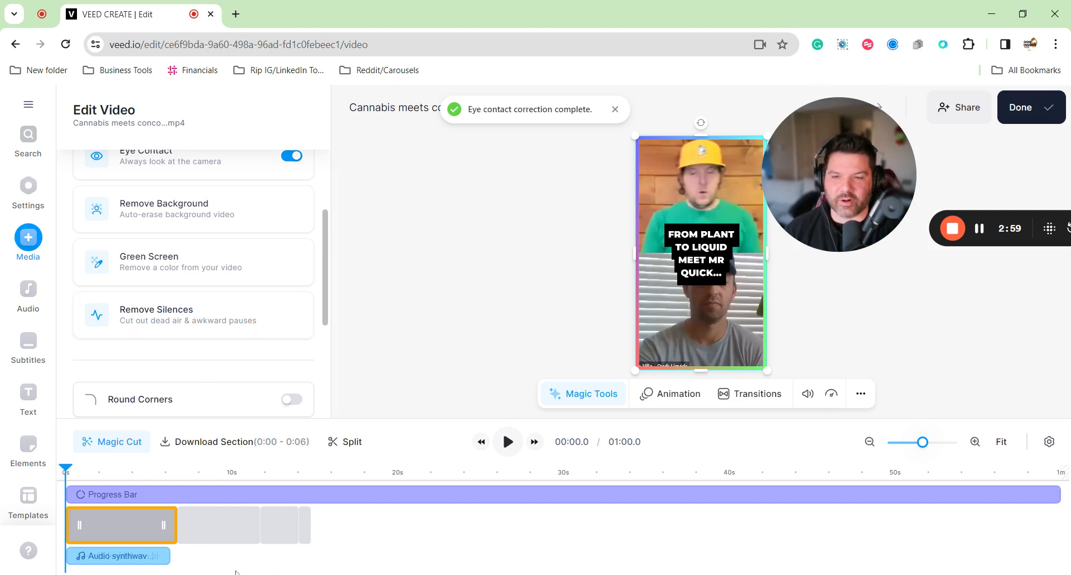
# Step: Extend the Synthwave Memories audio to about 16 seconds and shorten the progress bar to end at 00:16.4
pyautogui.click(142, 559)
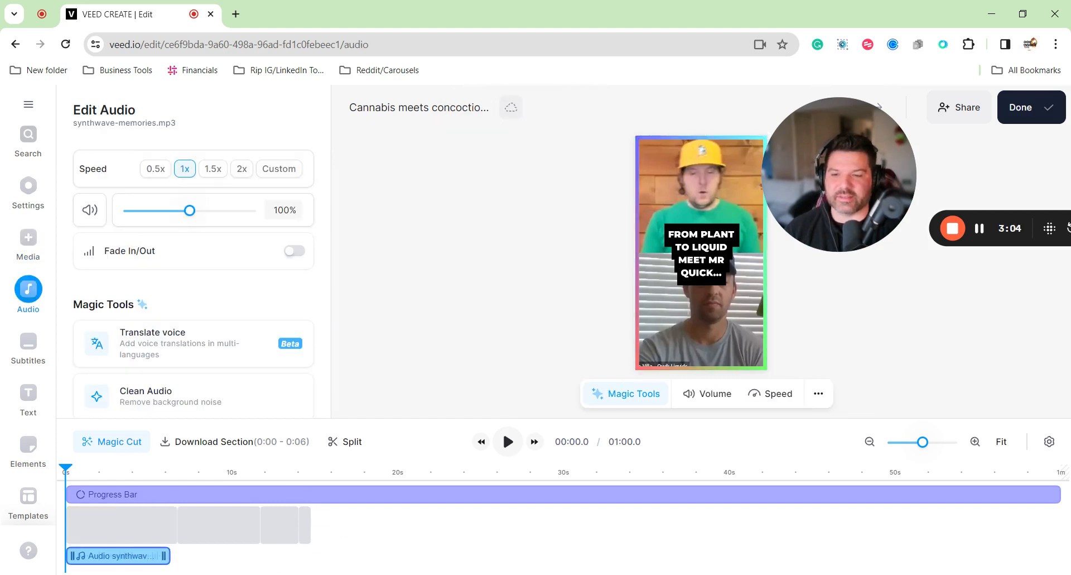
pyautogui.moveTo(164, 555); pyautogui.dragTo(328, 556)
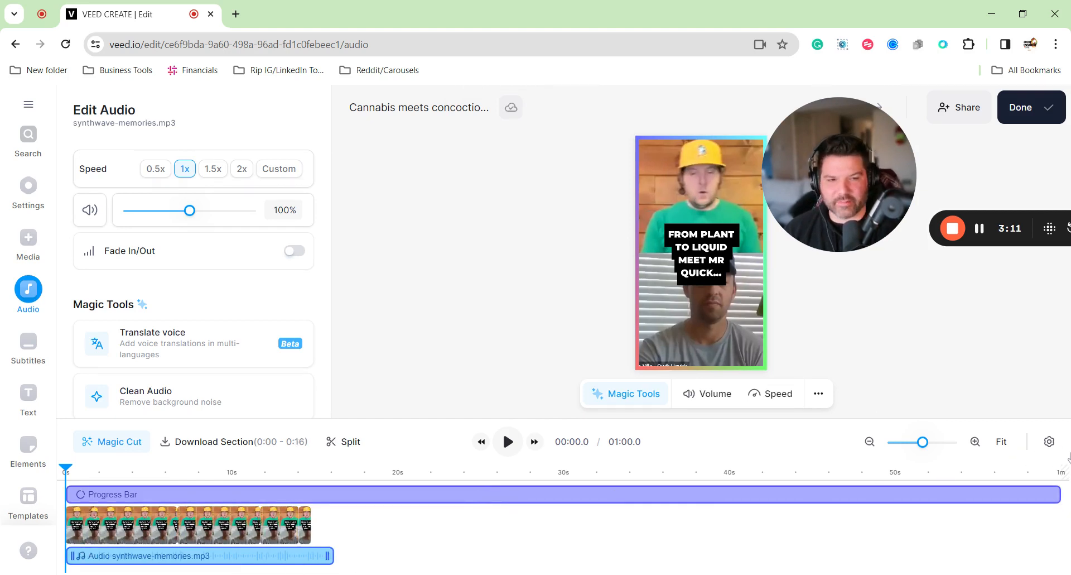
pyautogui.click(1057, 493)
pyautogui.moveTo(1058, 493); pyautogui.dragTo(334, 495)
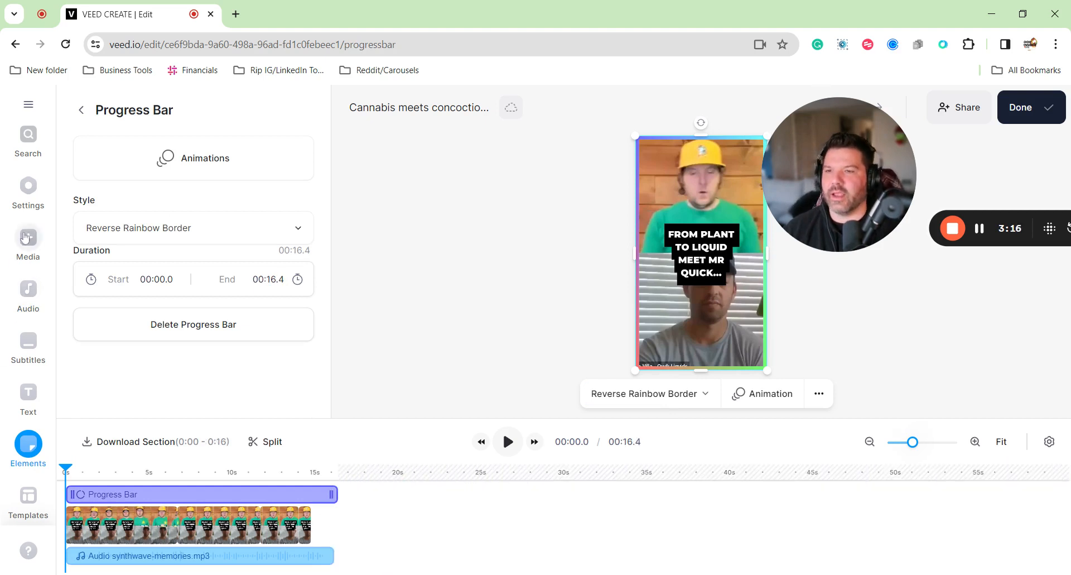
# Step: Upload the CC-logo.png image and add it to the project
pyautogui.click(24, 238)
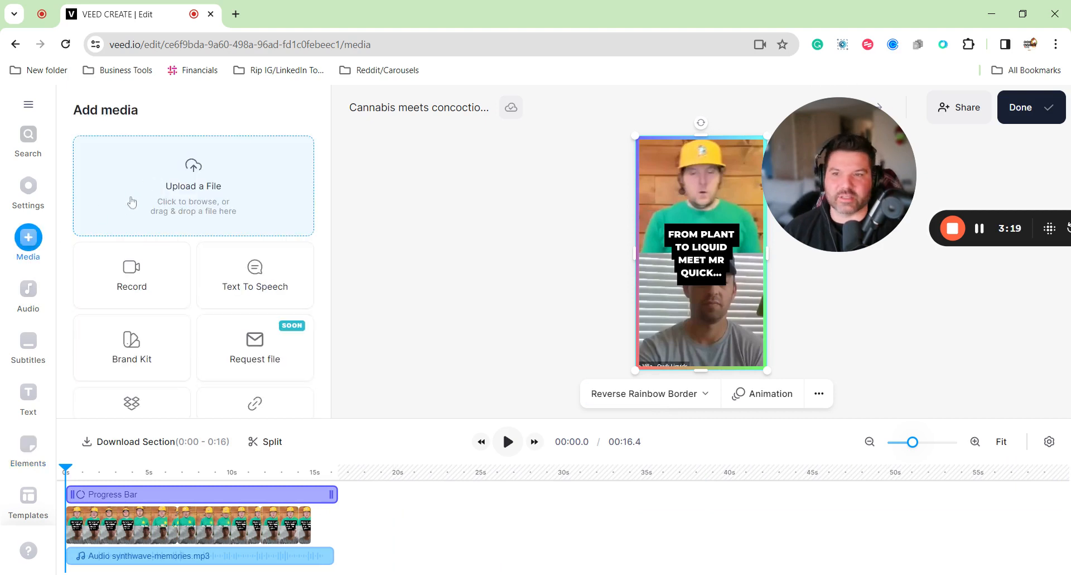
pyautogui.click(132, 202)
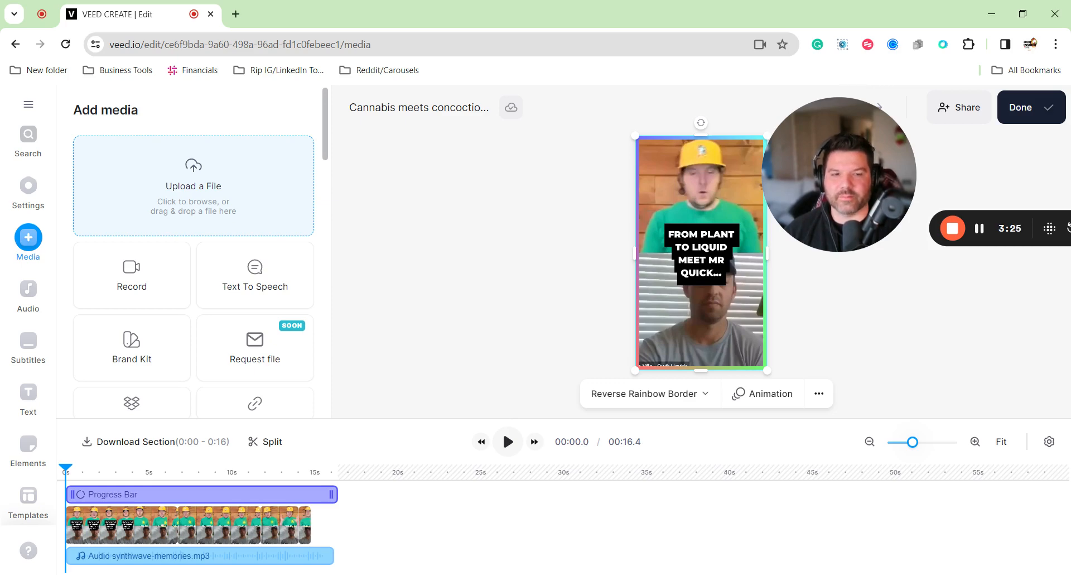
pyautogui.click(980, 229)
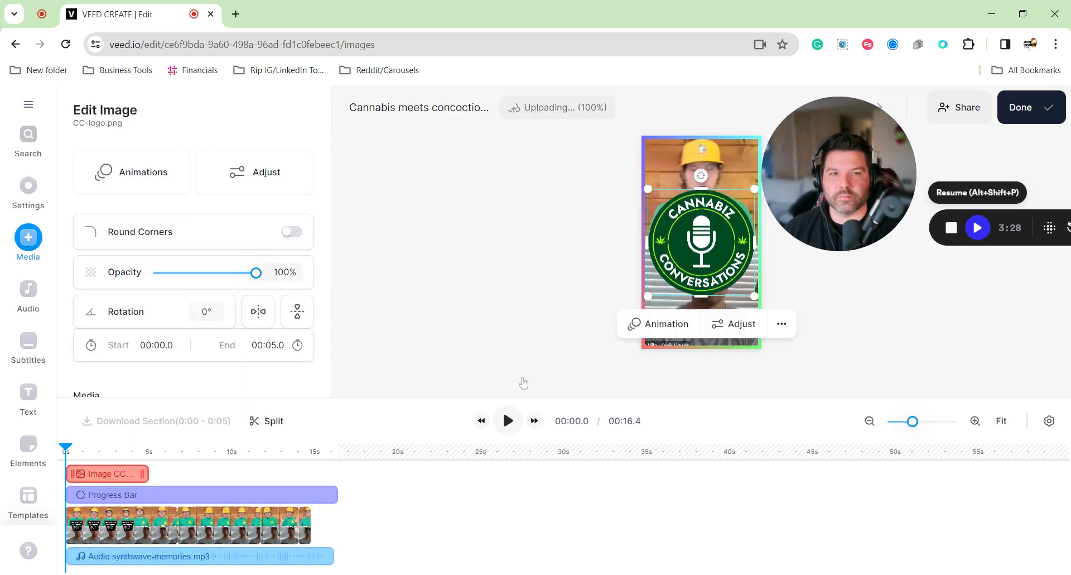
pyautogui.hotkey('alt', 'shift', 'p')
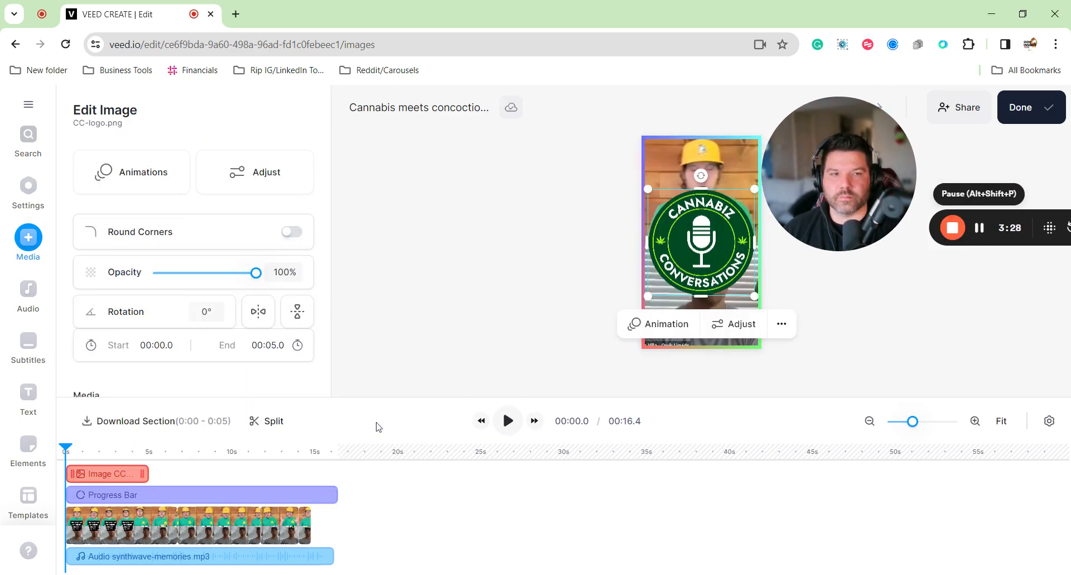
# Step: Place the logo image right after the video clip, ending at 00:16.4, and extend the music to about 00:16.9
pyautogui.moveTo(105, 473); pyautogui.dragTo(359, 522)
pyautogui.moveTo(357, 524); pyautogui.dragTo(337, 525)
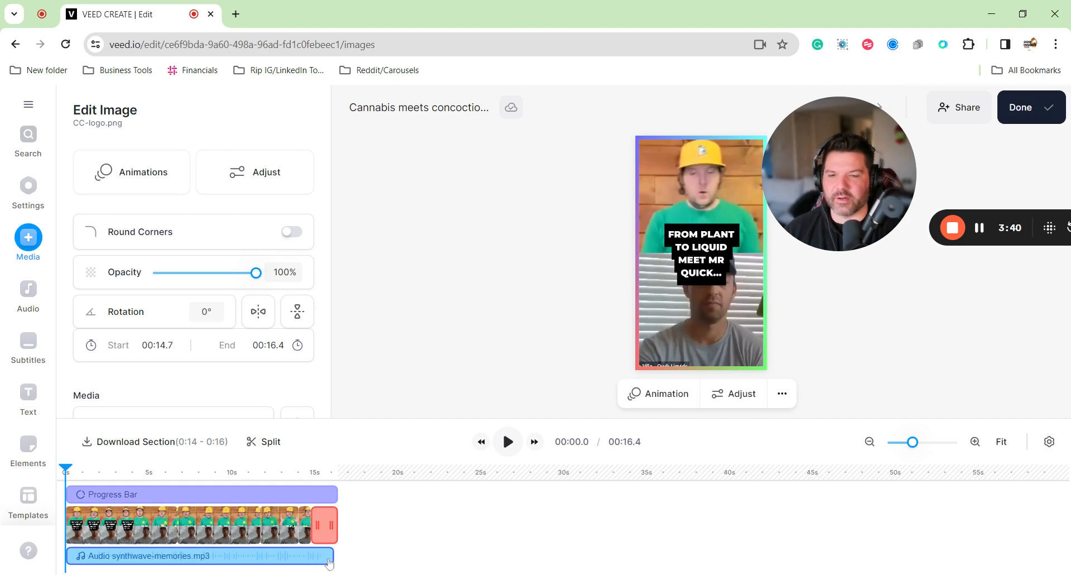
pyautogui.click(329, 558)
pyautogui.moveTo(334, 555); pyautogui.dragTo(345, 555)
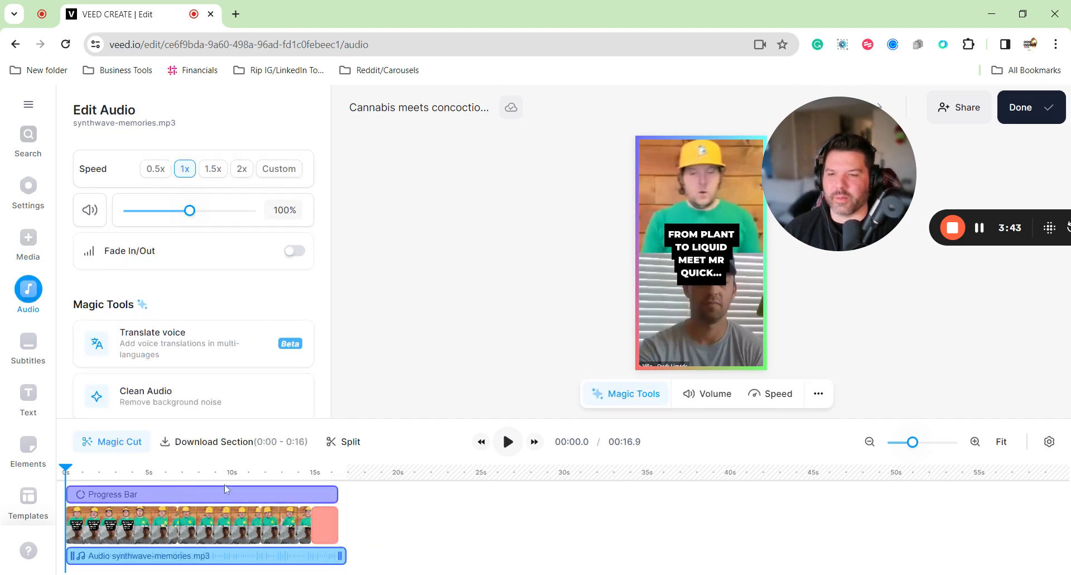
# Step: Play the video from about the 15-second mark to check the closing logo
pyautogui.click(315, 472)
pyautogui.press('space')
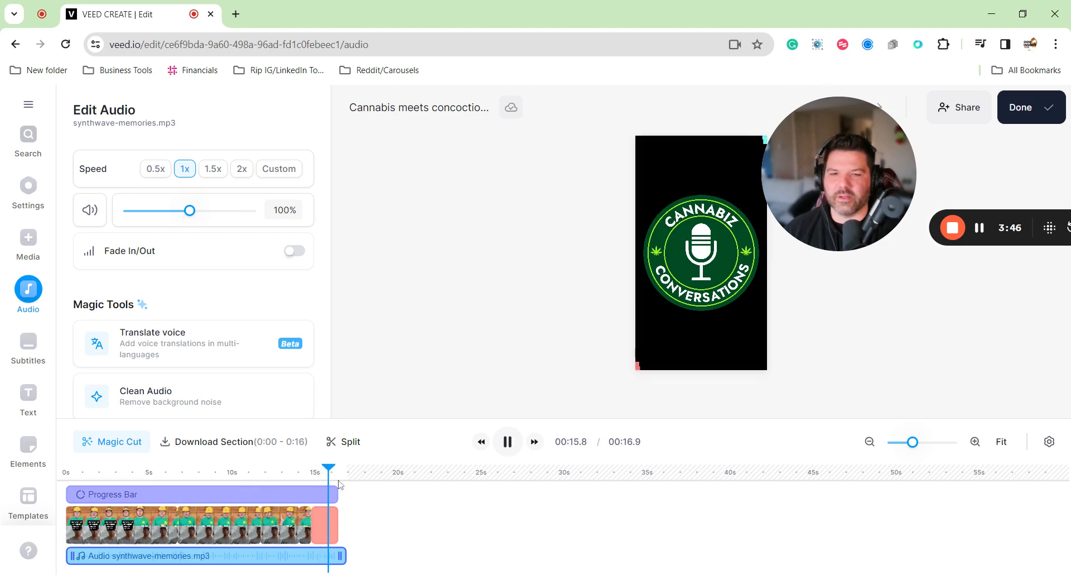
pyautogui.click(509, 442)
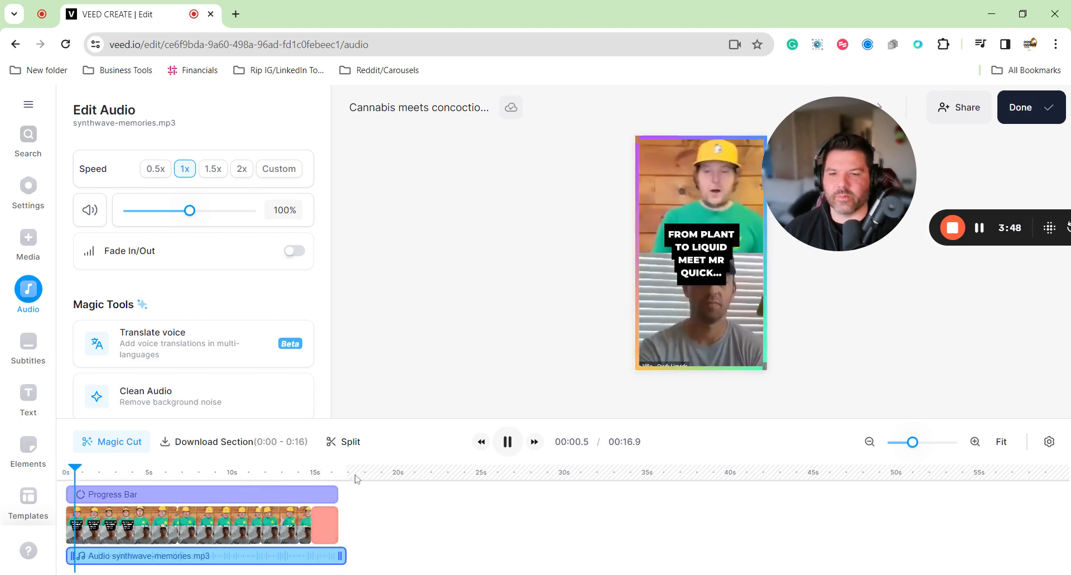
# Step: Lower the background music's volume to 5%, preview it from the start of the video, and reduce it to 3%
pyautogui.click(511, 442)
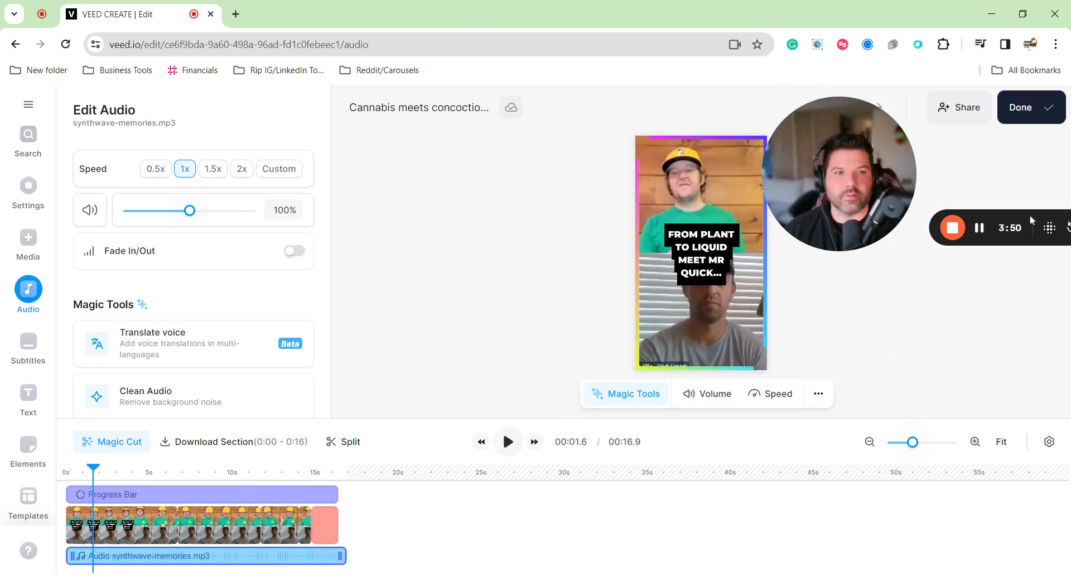
pyautogui.moveTo(94, 468); pyautogui.dragTo(16, 471)
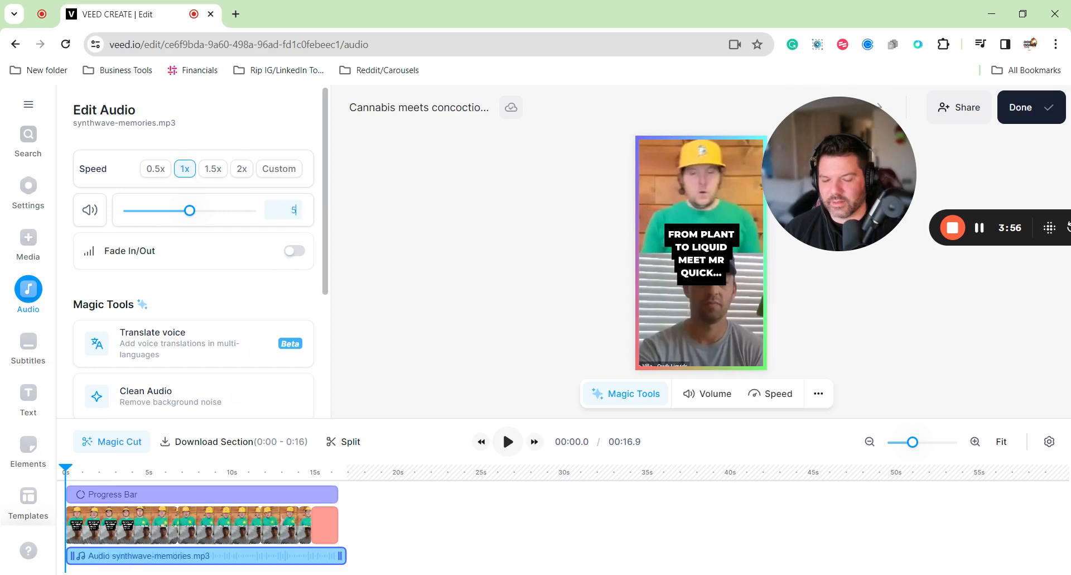
pyautogui.press('Return')
pyautogui.press('space')
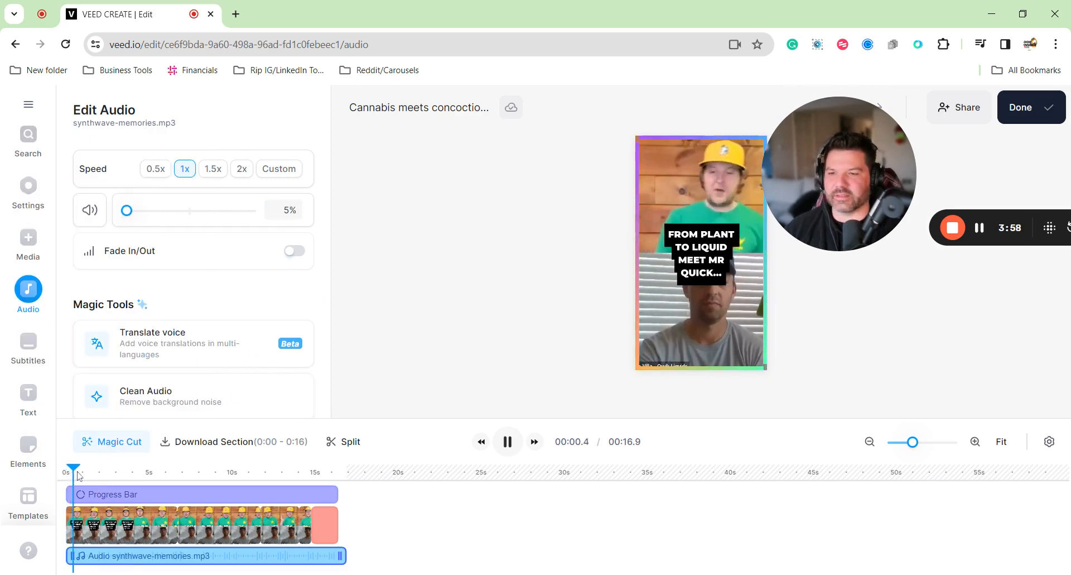
pyautogui.press('space')
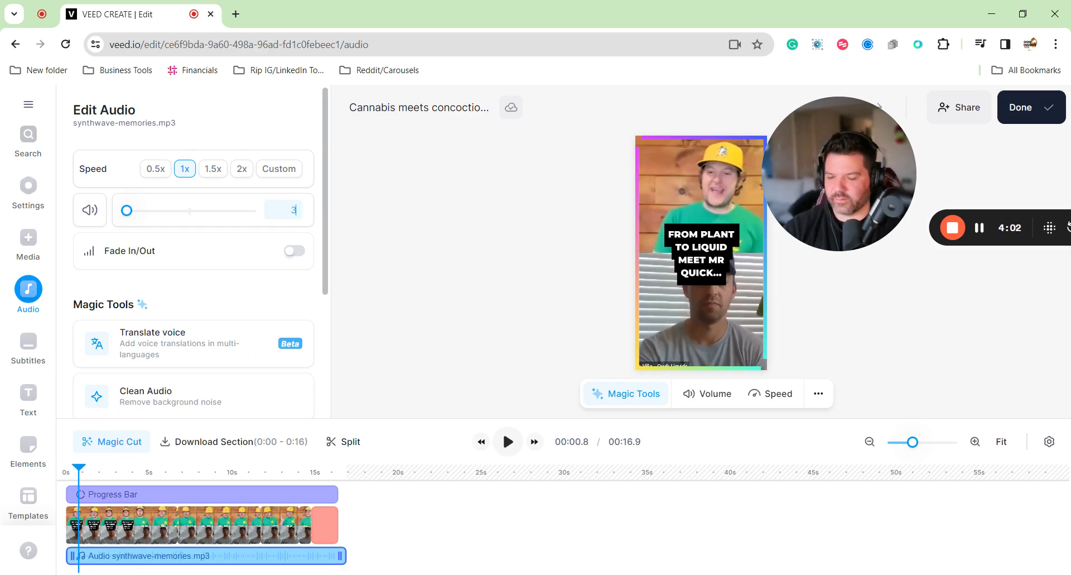
# Step: Give the first video clip a Ken Burns In entrance animation of 3.3 s and a Ken Burns Out exit animation of 3.4 s
pyautogui.click(129, 521)
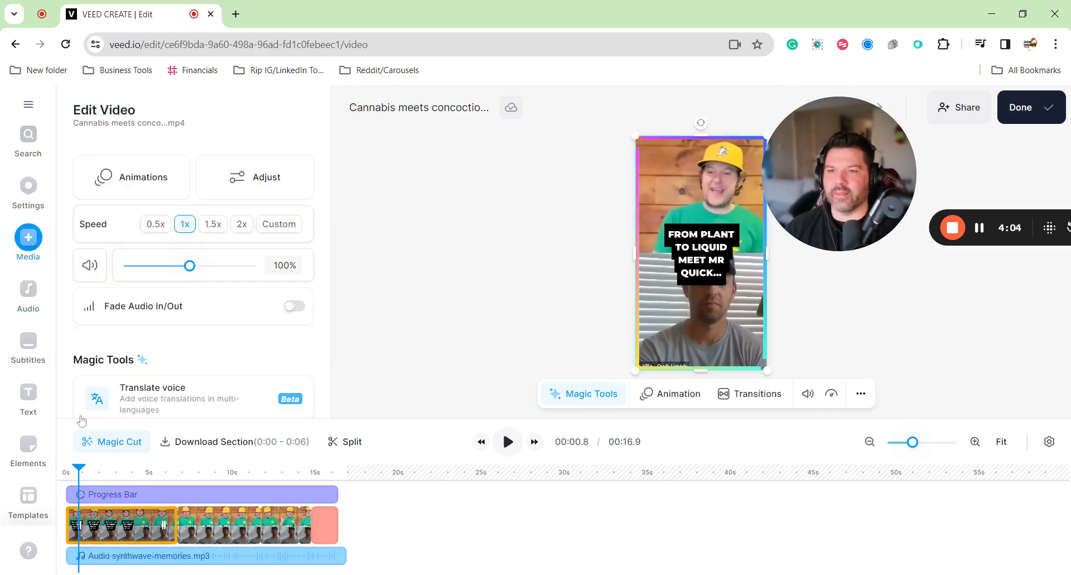
pyautogui.moveTo(79, 467); pyautogui.dragTo(6, 466)
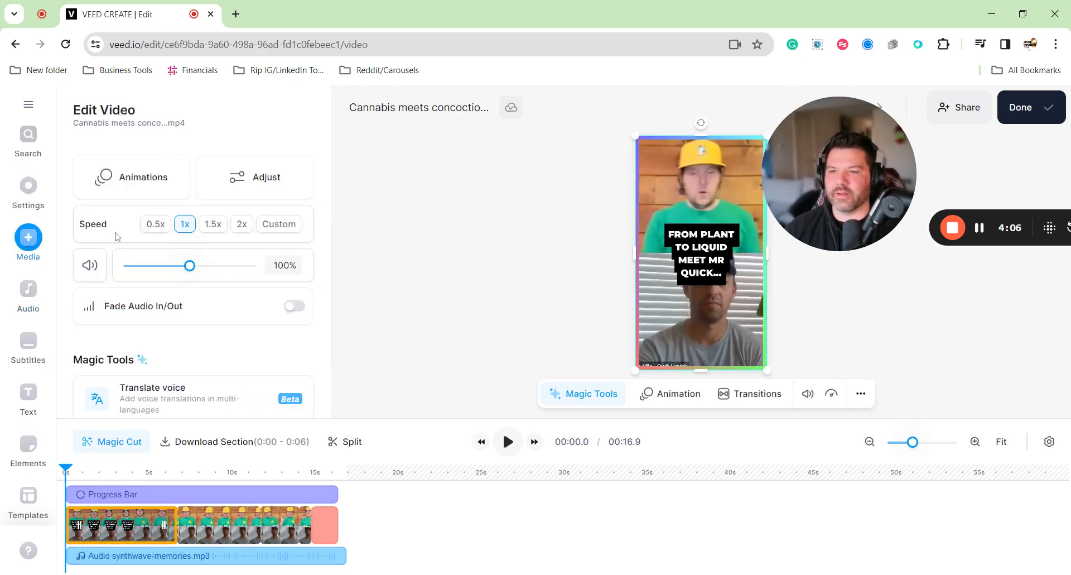
pyautogui.click(141, 177)
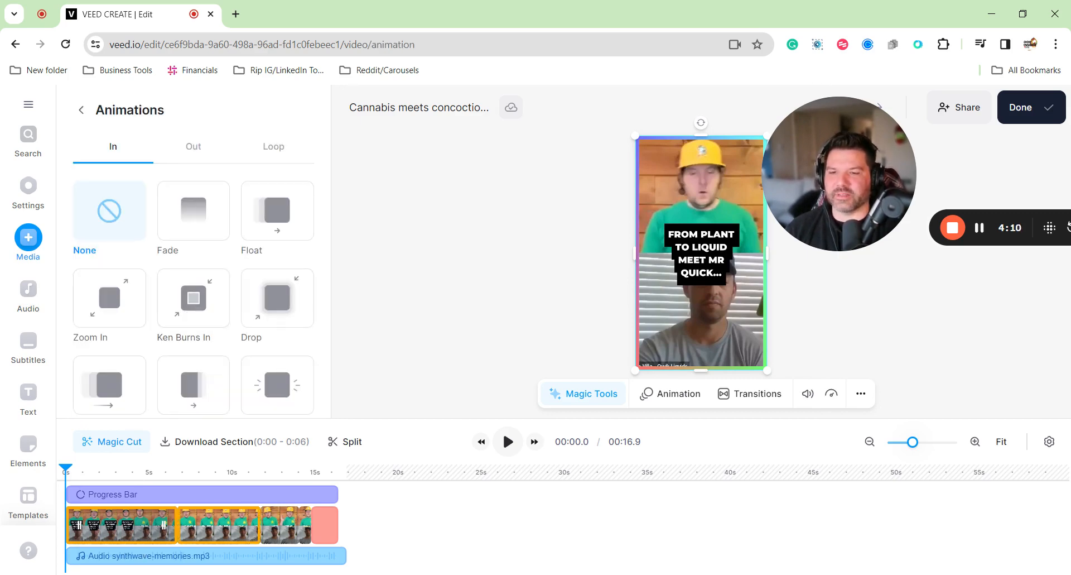
pyautogui.click(192, 297)
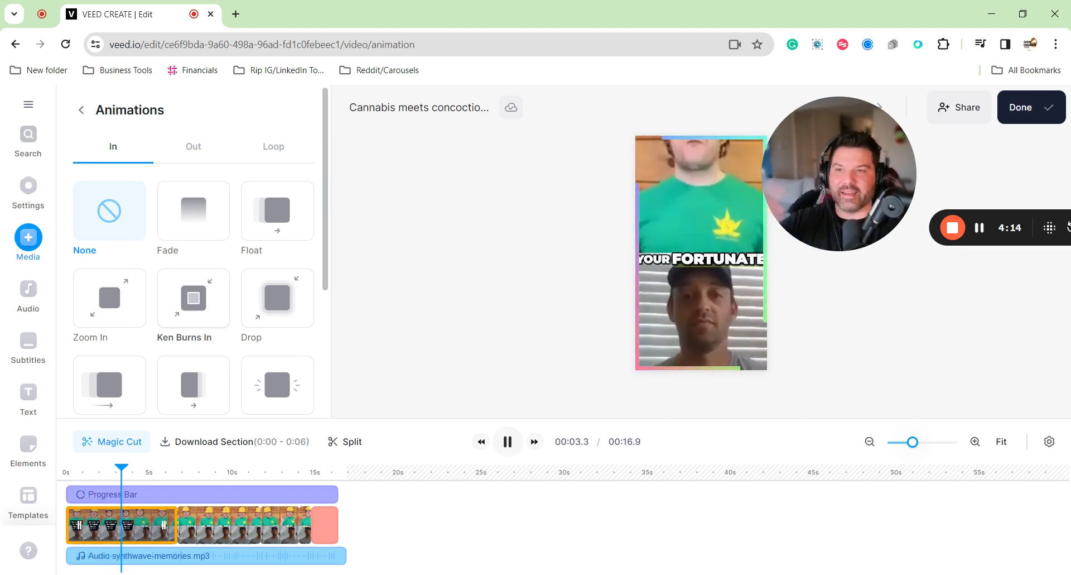
pyautogui.click(192, 302)
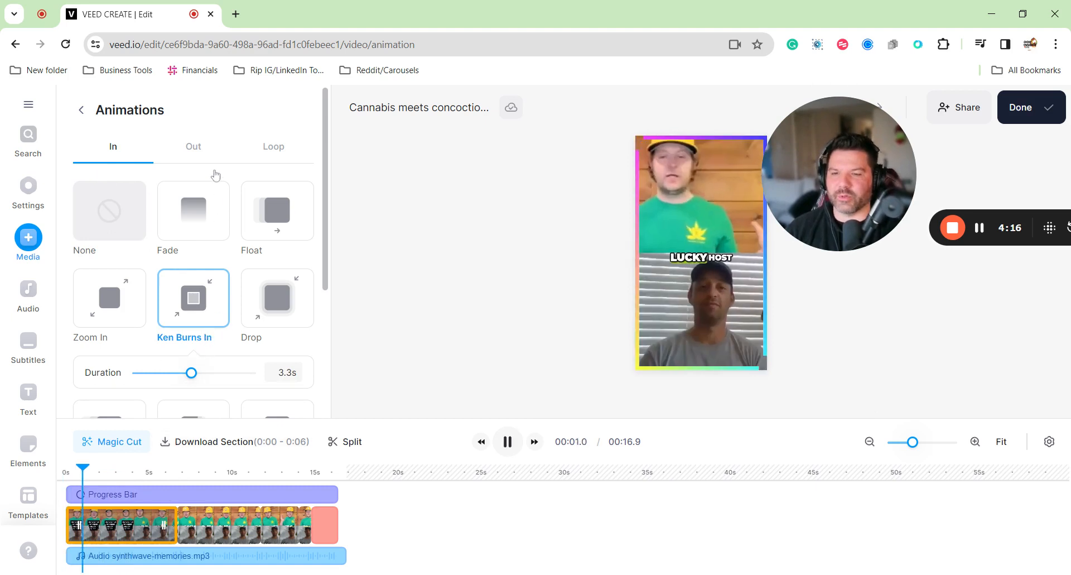
pyautogui.click(194, 149)
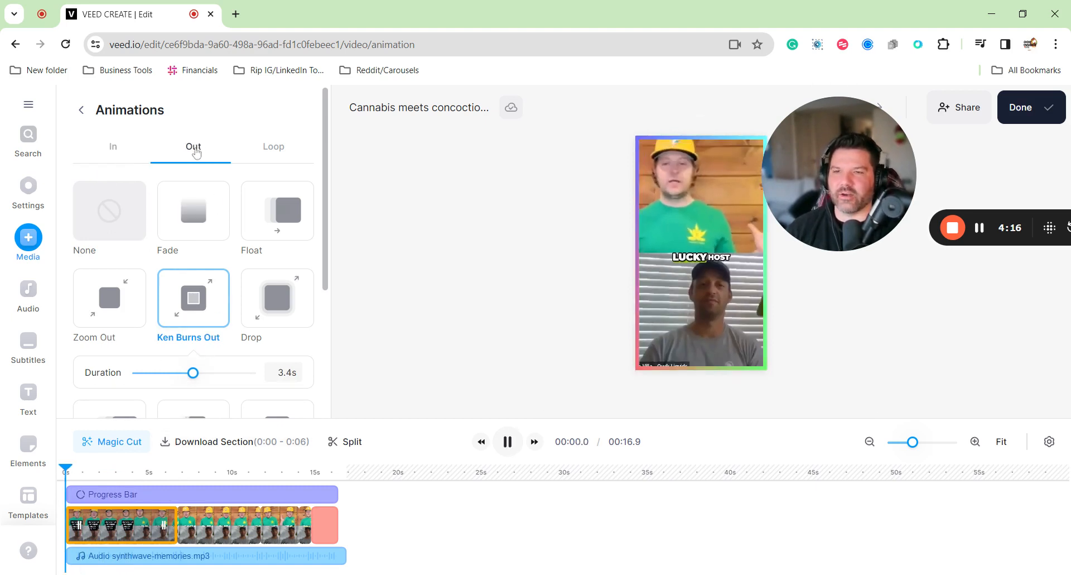
pyautogui.click(193, 318)
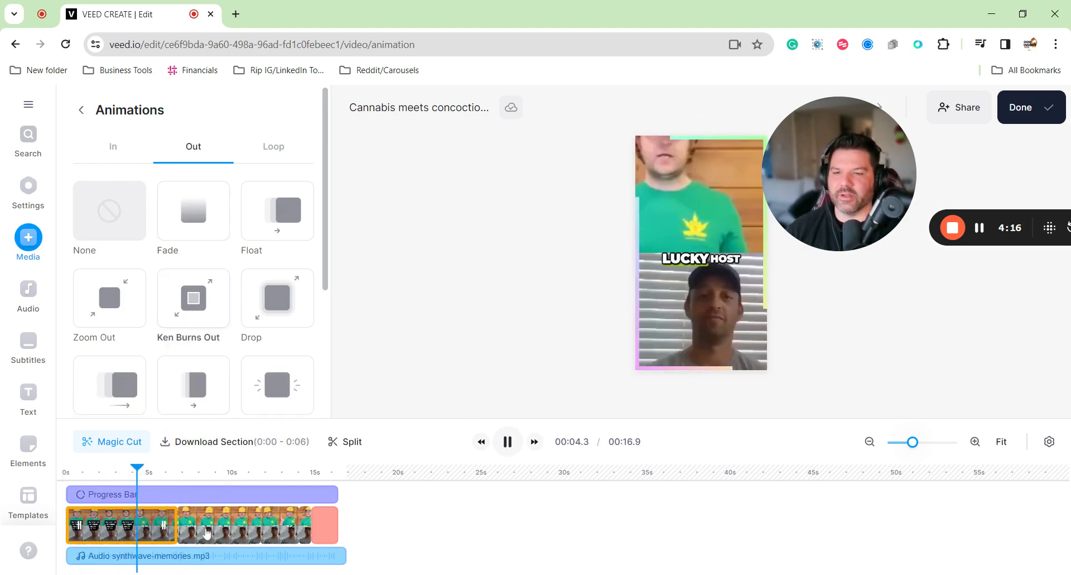
# Step: Apply a Drop entrance animation and a Zoom Out exit animation to the second video clip
pyautogui.click(96, 148)
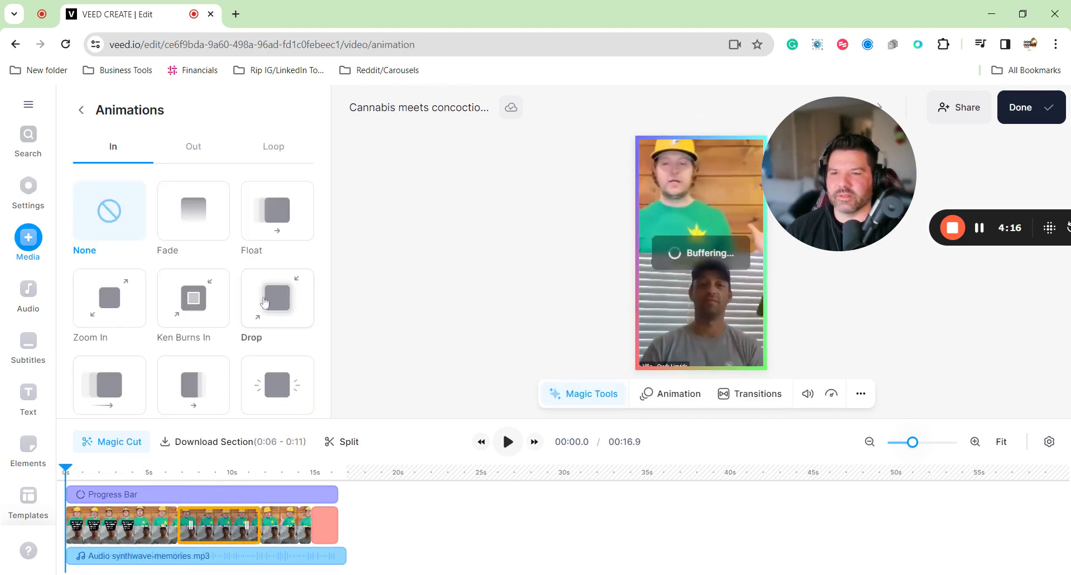
pyautogui.click(194, 148)
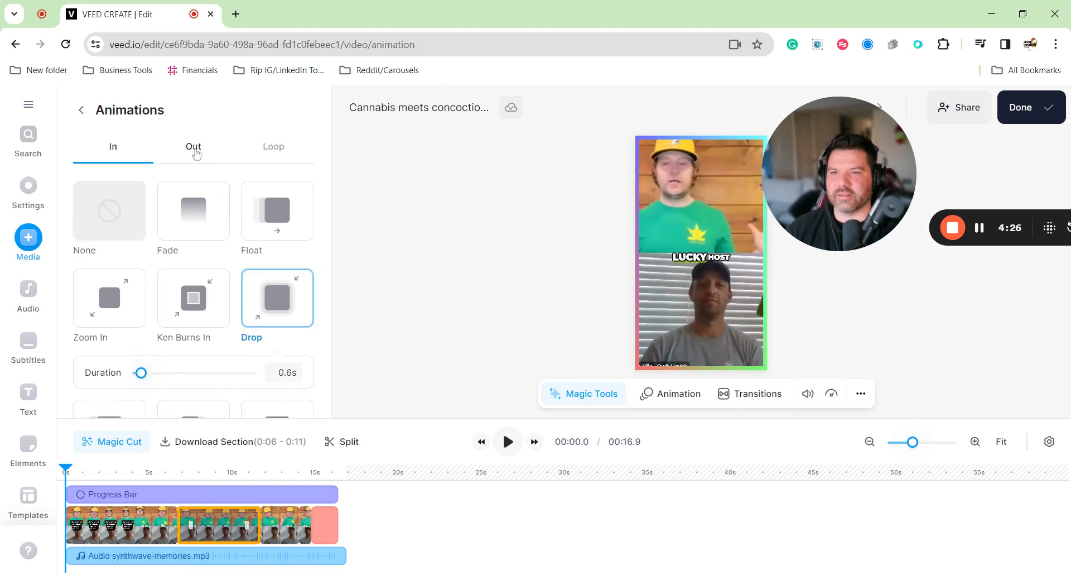
pyautogui.click(107, 314)
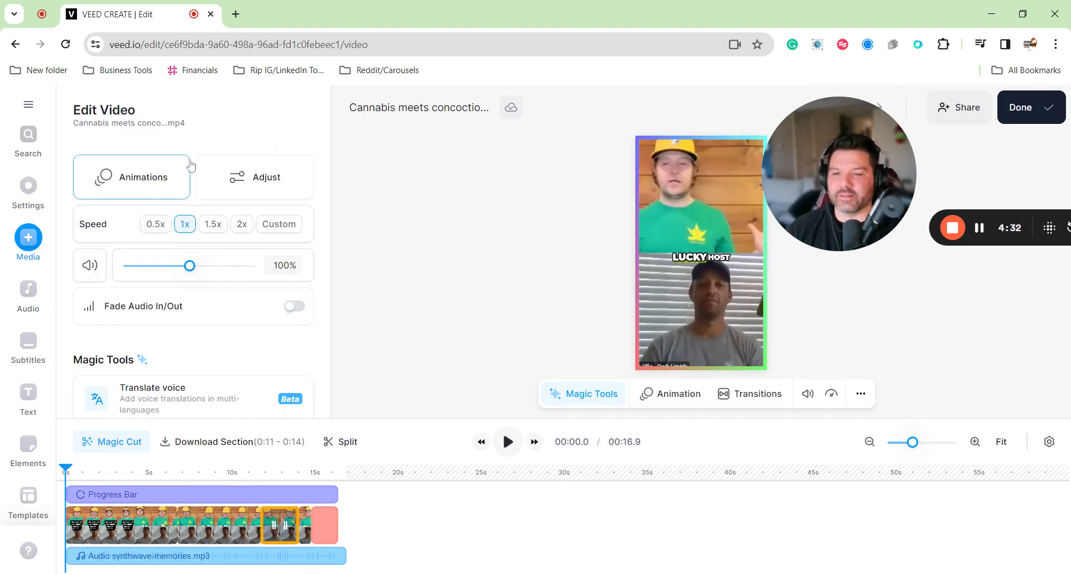
# Step: Apply a rightward Float exit animation to the third video clip and a Drop entrance animation to the short last clip
pyautogui.click(154, 180)
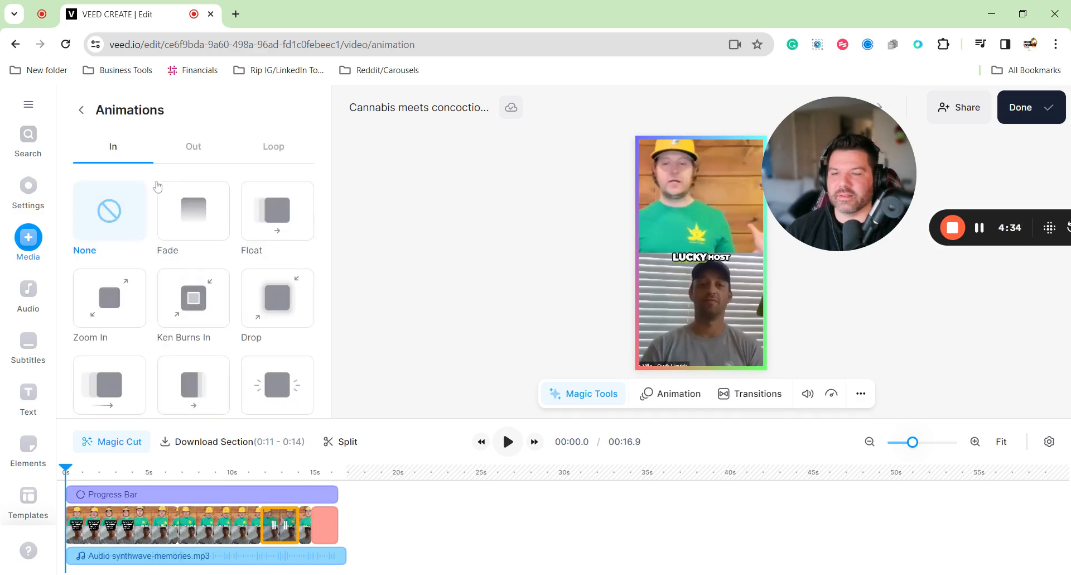
pyautogui.click(194, 153)
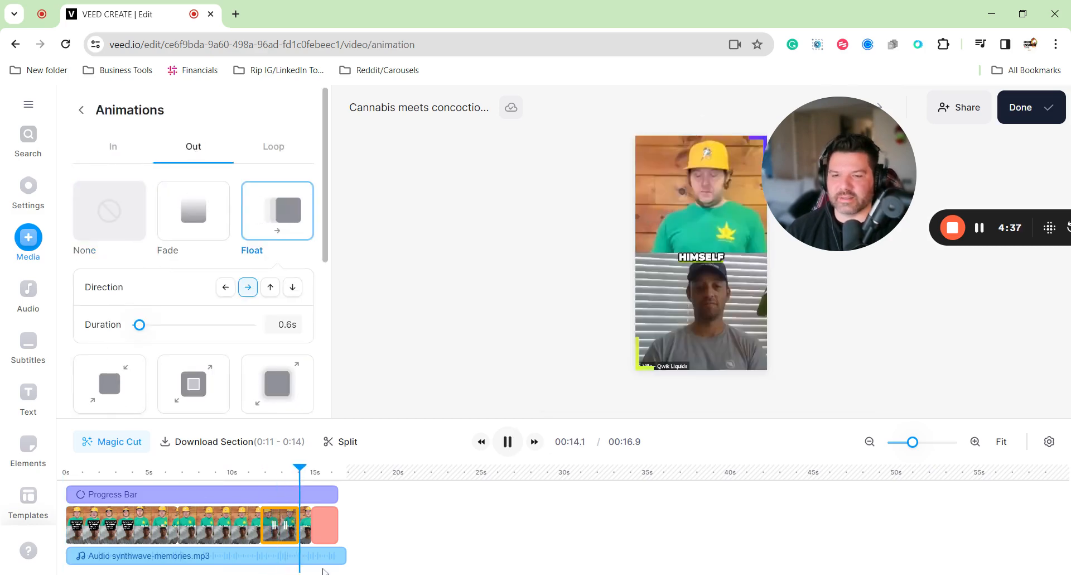
pyautogui.click(109, 384)
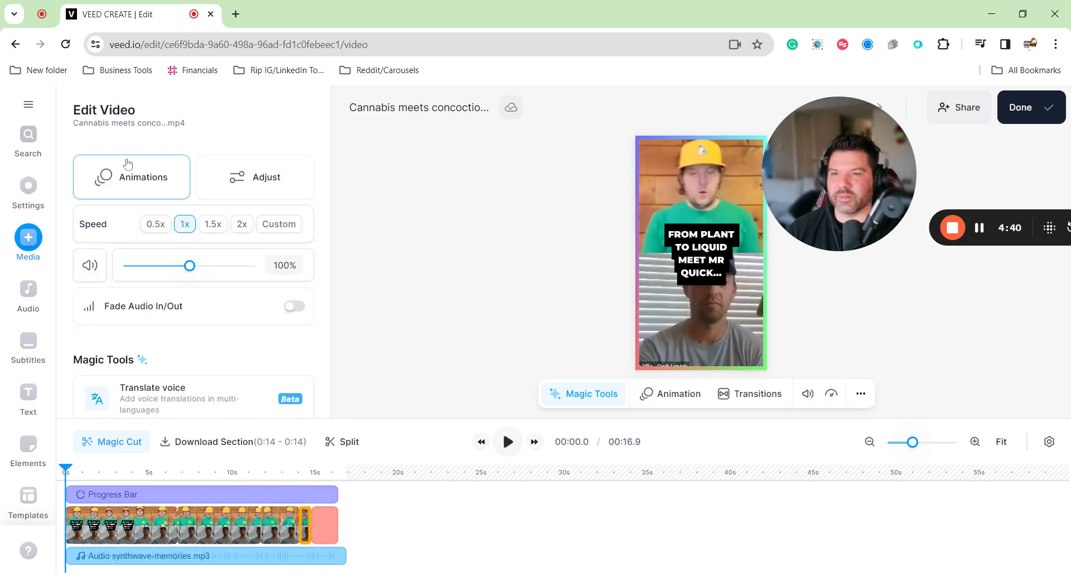
pyautogui.click(165, 202)
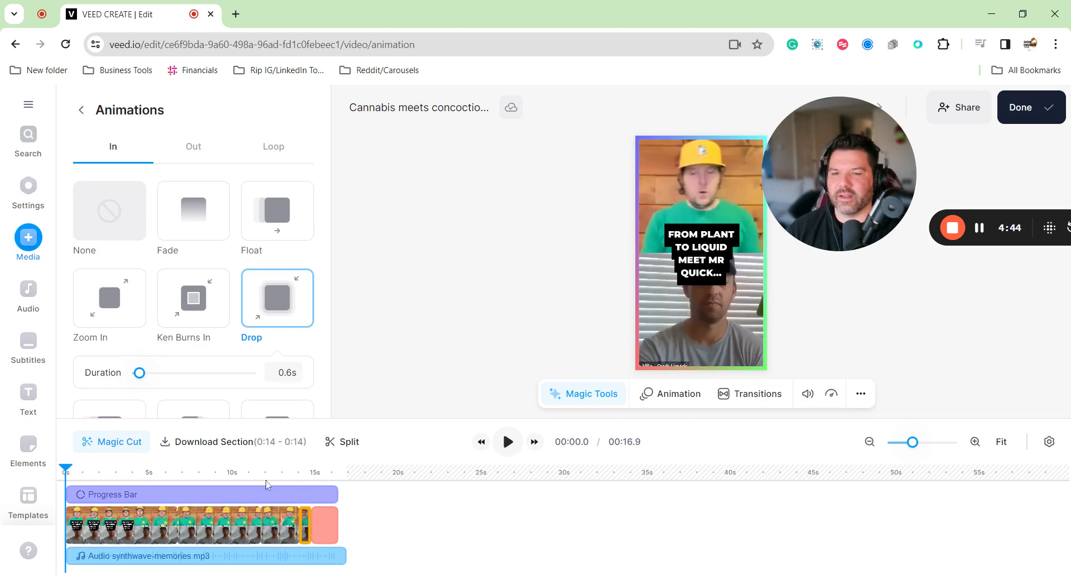
# Step: Play the whole video from the start to review the clip animations and the closing logo
pyautogui.click(506, 446)
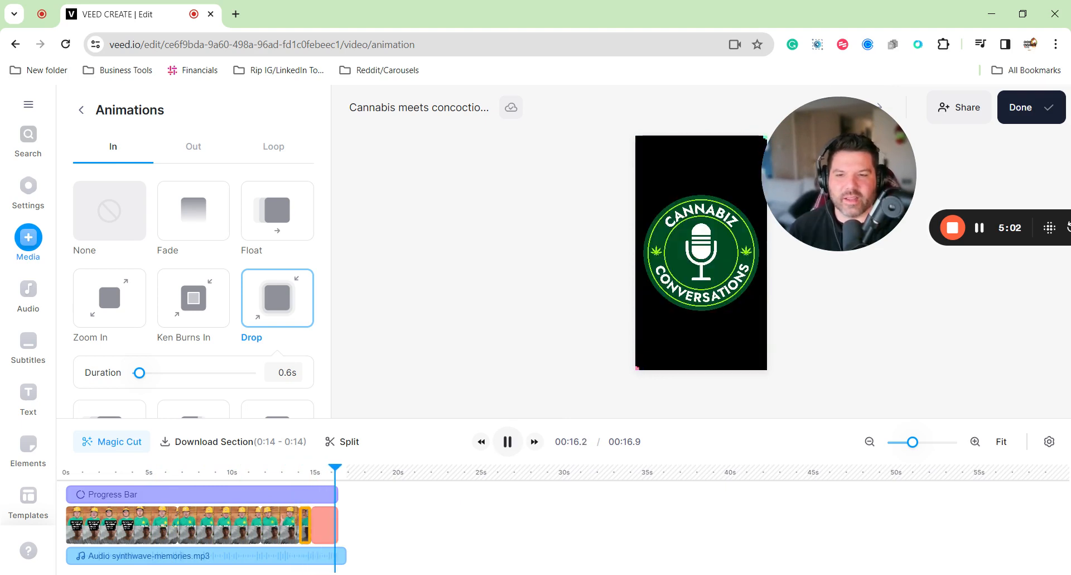
pyautogui.click(511, 446)
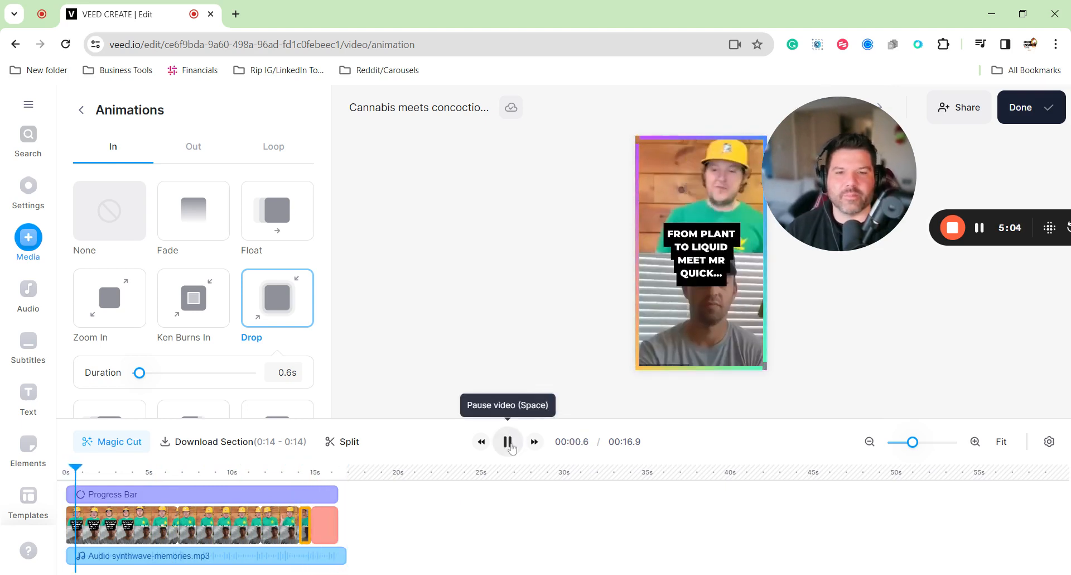
pyautogui.click(511, 447)
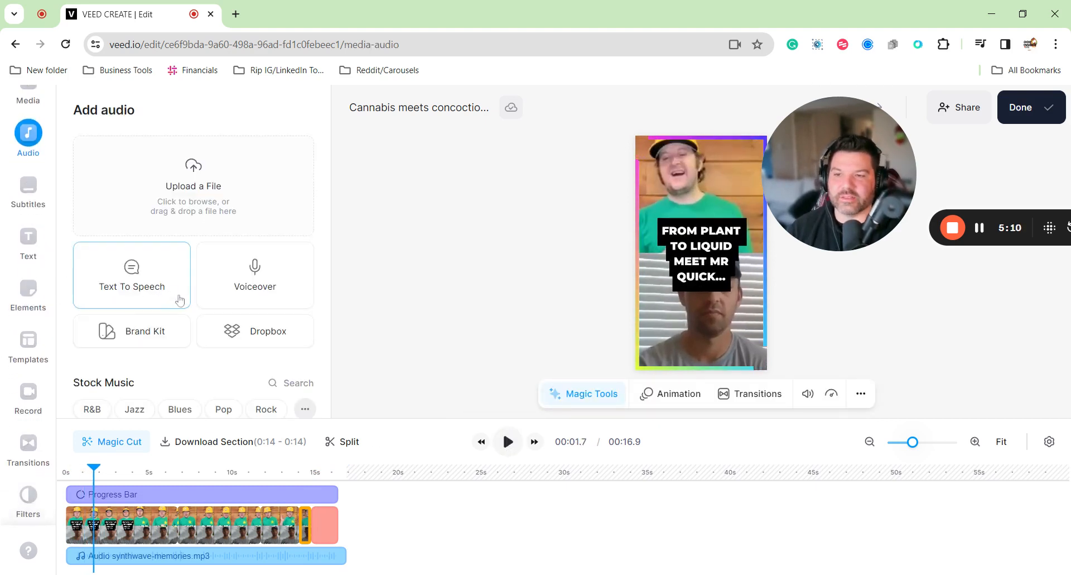
# Step: Add the Good Idea Shiny Ding sound effect from the Bells category at 00:01.7
pyautogui.scroll(-10, 180, 300)
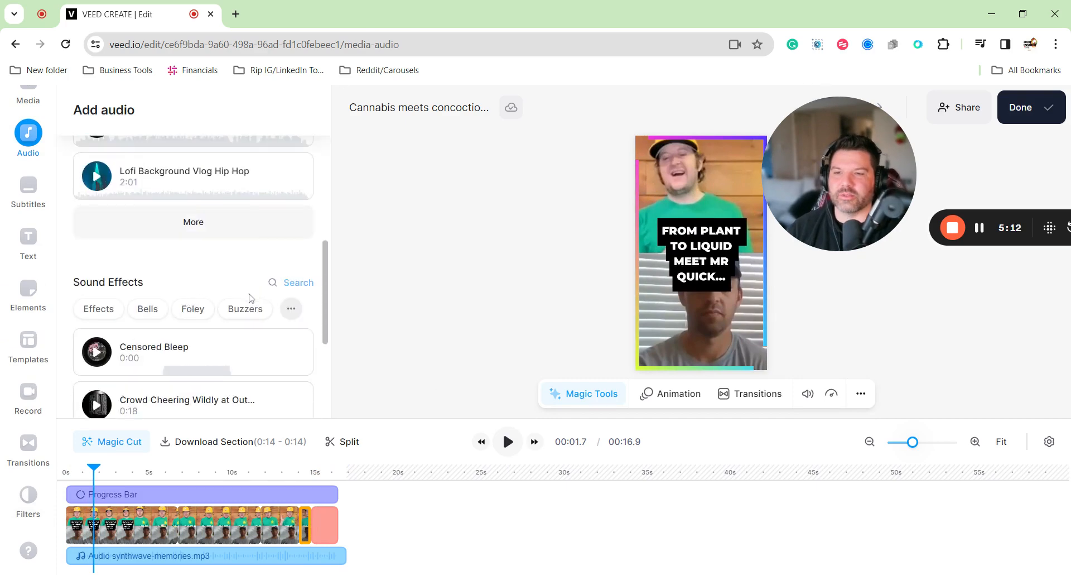
pyautogui.click(152, 312)
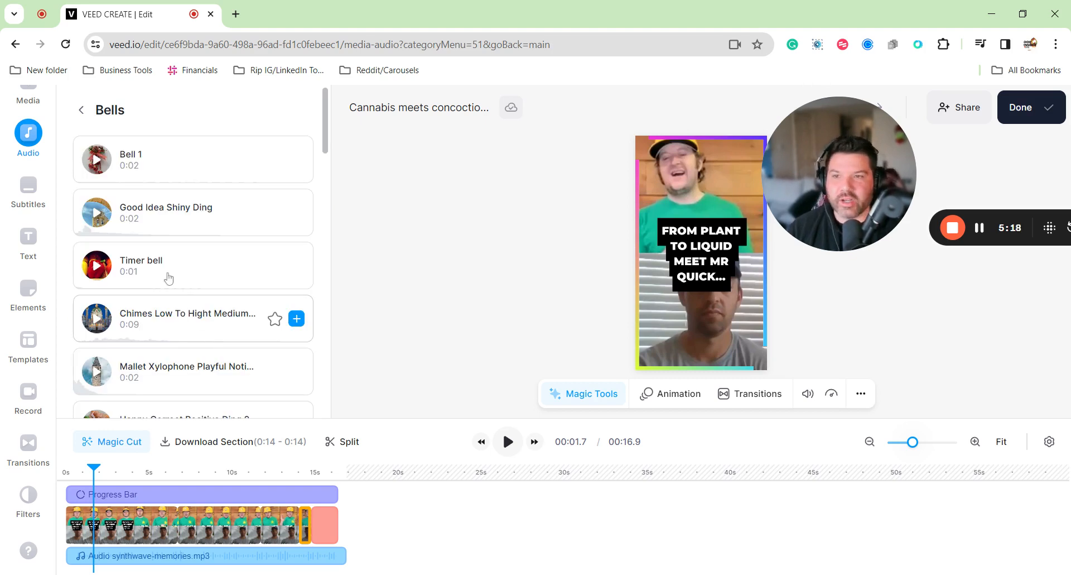
pyautogui.moveTo(296, 218)
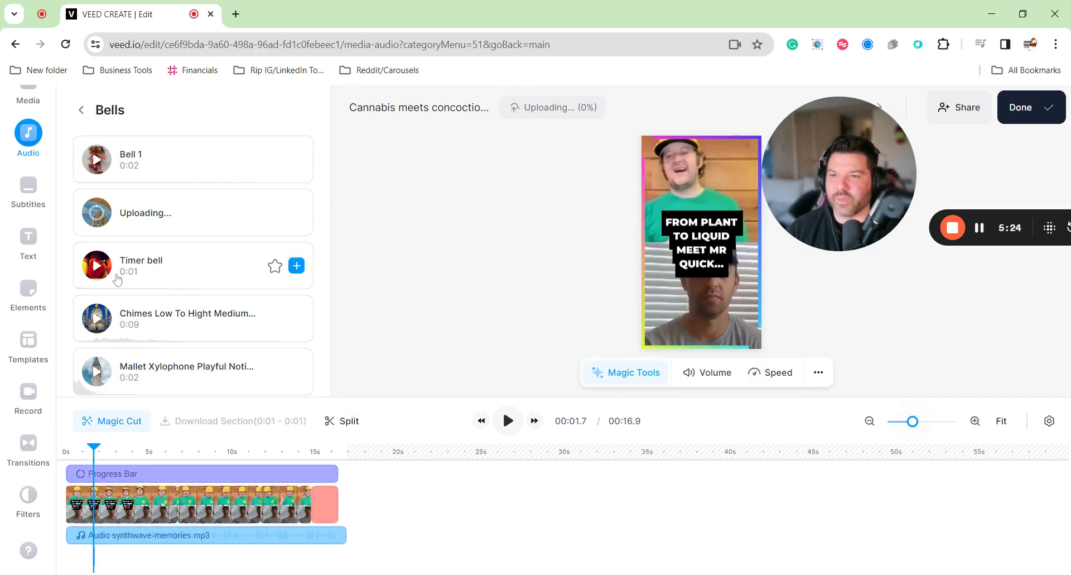
# Step: Export the finished video at Standard quality
pyautogui.click(1015, 108)
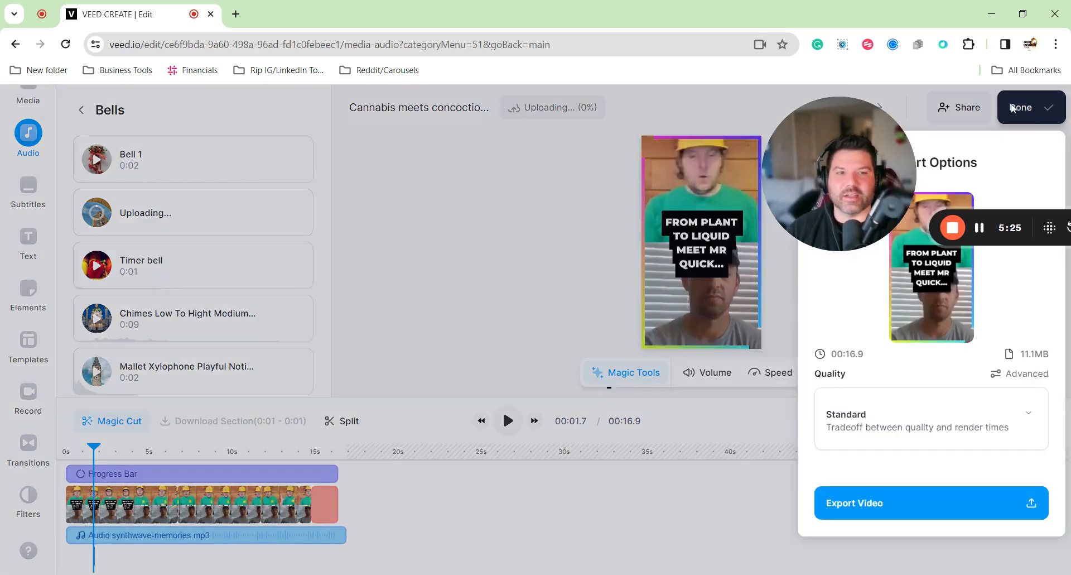
pyautogui.click(927, 508)
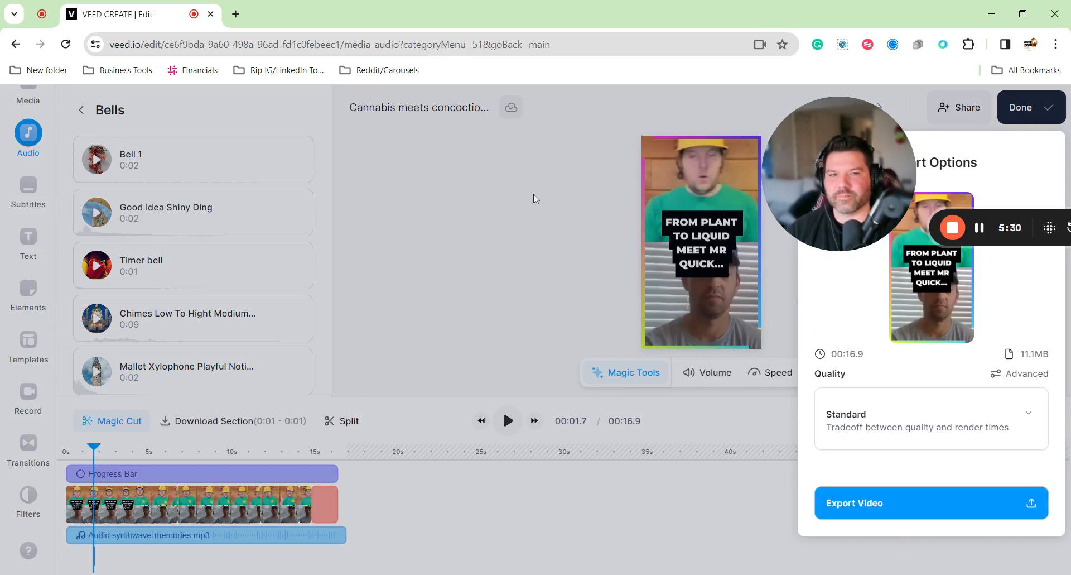
pyautogui.click(891, 508)
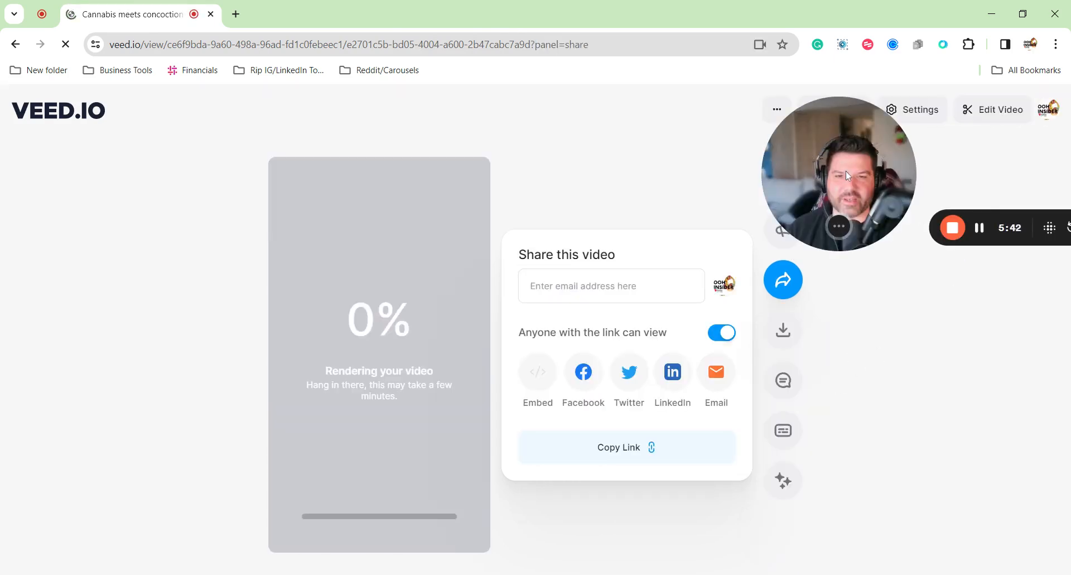
# Step: Open the download format options for the rendered video
pyautogui.moveTo(845, 171); pyautogui.dragTo(627, 149)
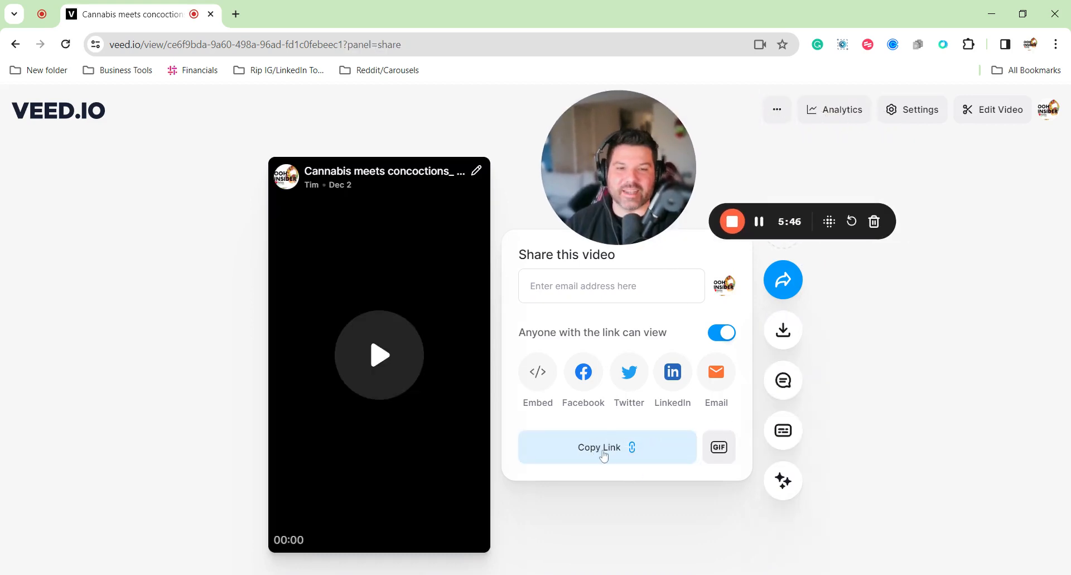
pyautogui.click(784, 330)
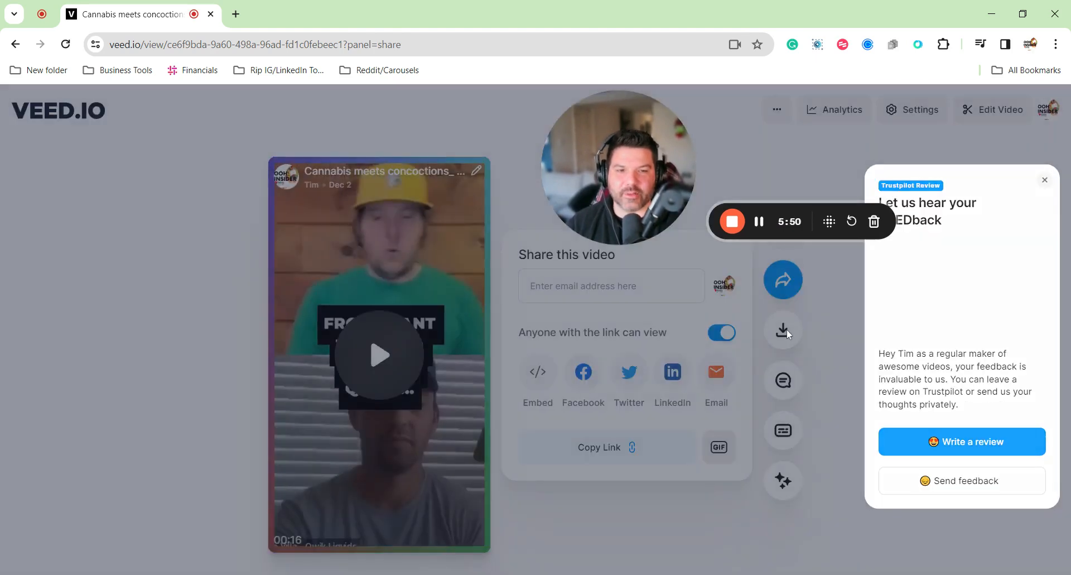
pyautogui.click(785, 333)
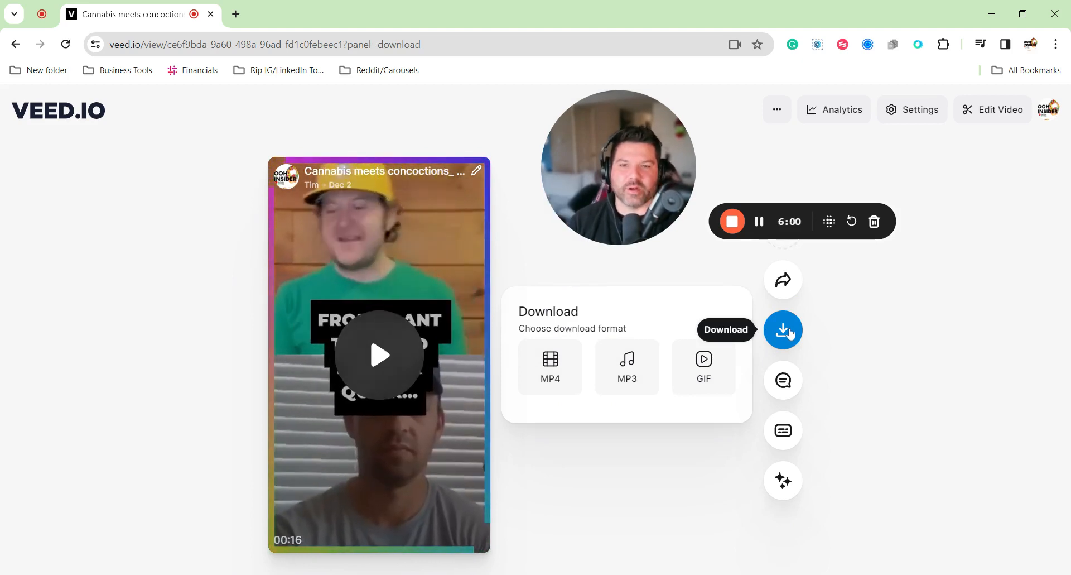
# Step: Reopen the project for editing and delete all the video clips, leaving the progress bar, logo image and audio tracks
pyautogui.click(972, 119)
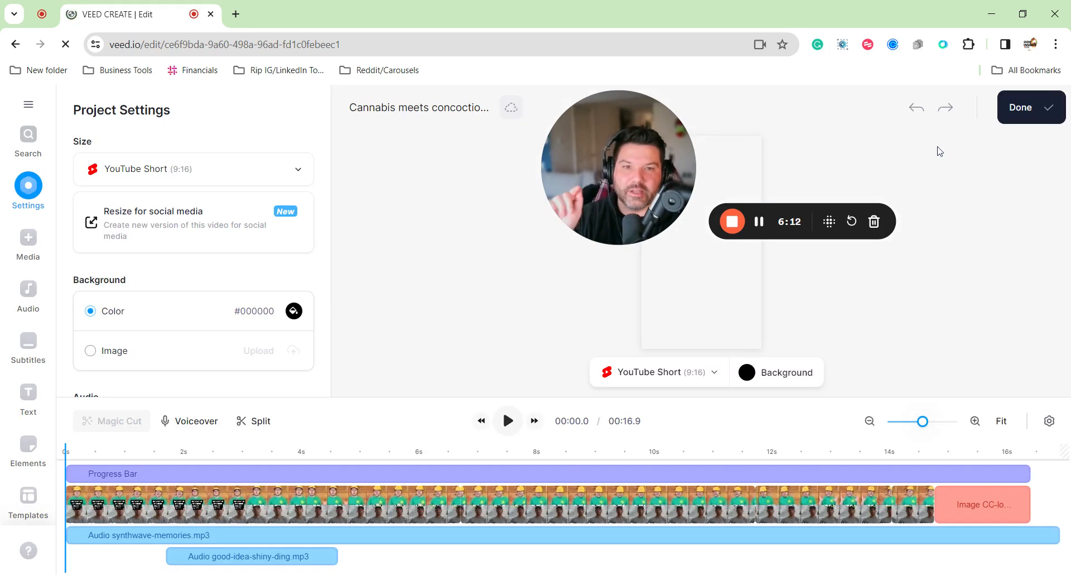
pyautogui.click(179, 504)
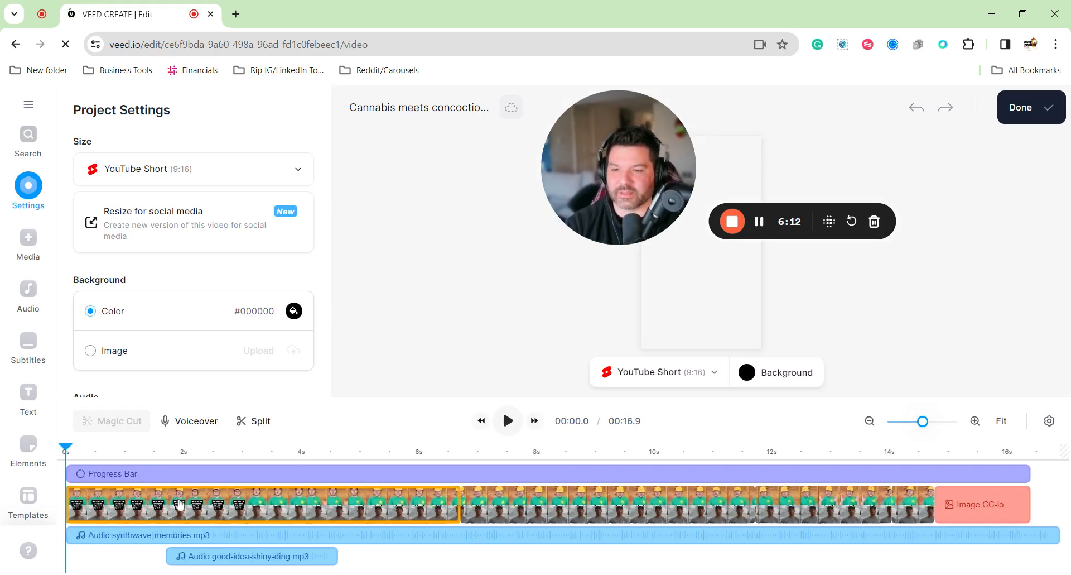
pyautogui.press('Delete')
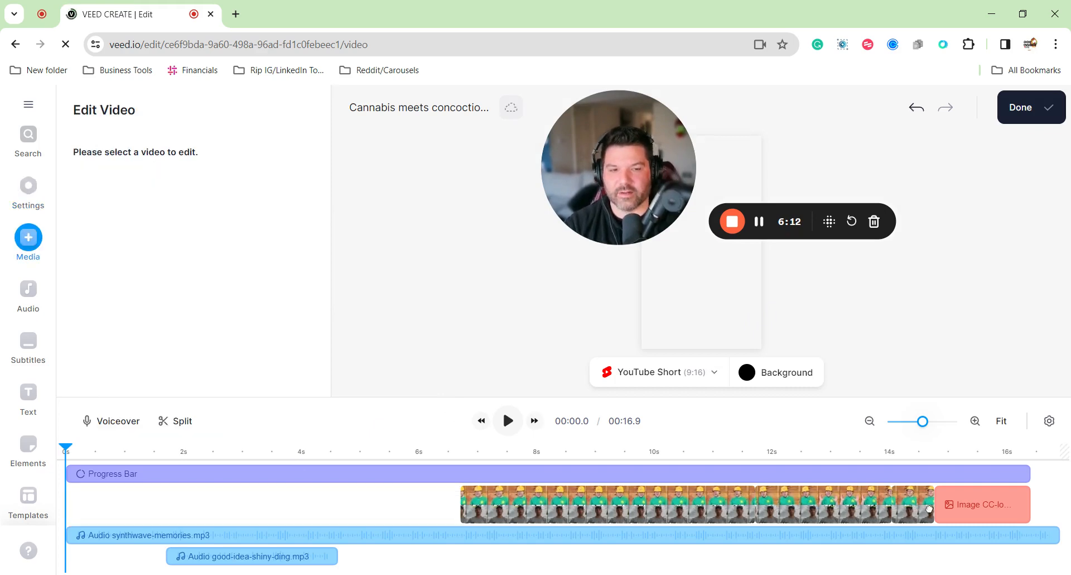
pyautogui.click(587, 519)
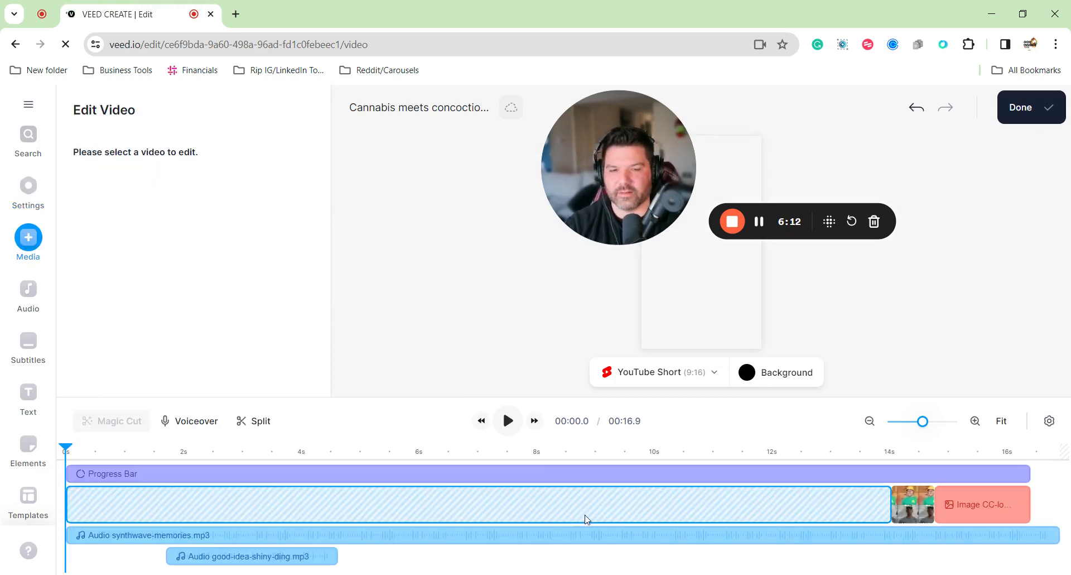
pyautogui.click(928, 512)
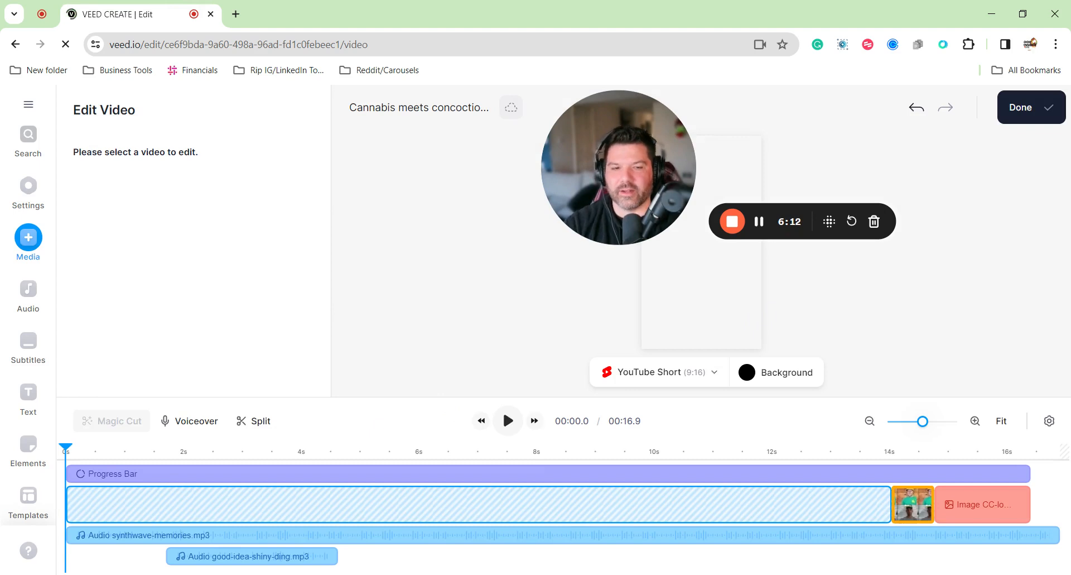
pyautogui.press('Delete')
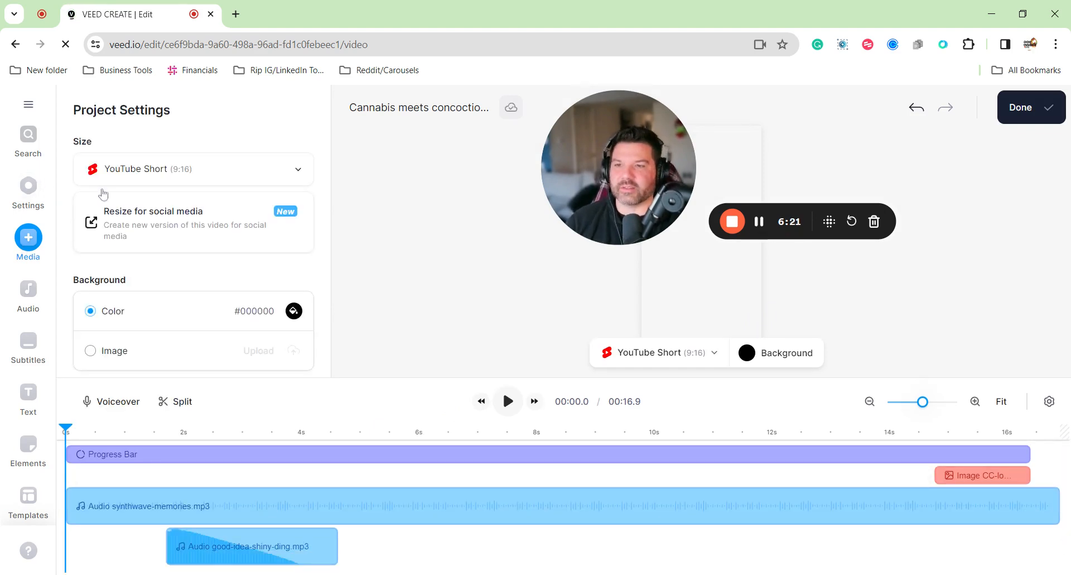